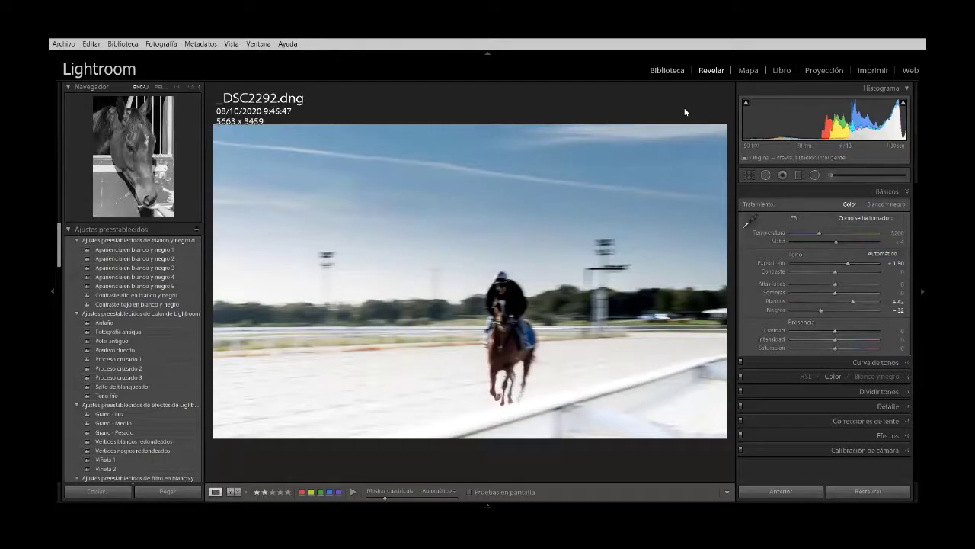
# Show the HIPODROMO photos as a thumbnail grid in the Library and look through them.
pyautogui.press('e')
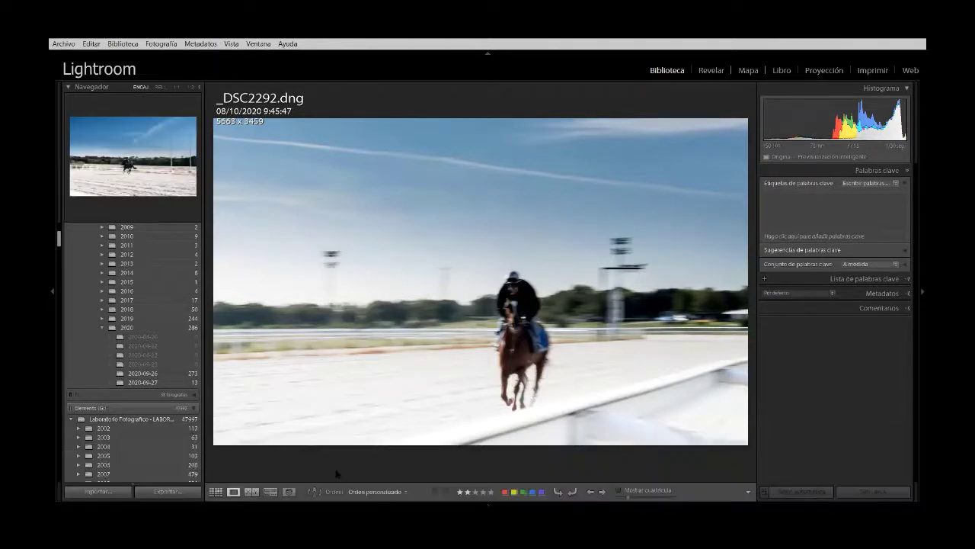
pyautogui.click(215, 493)
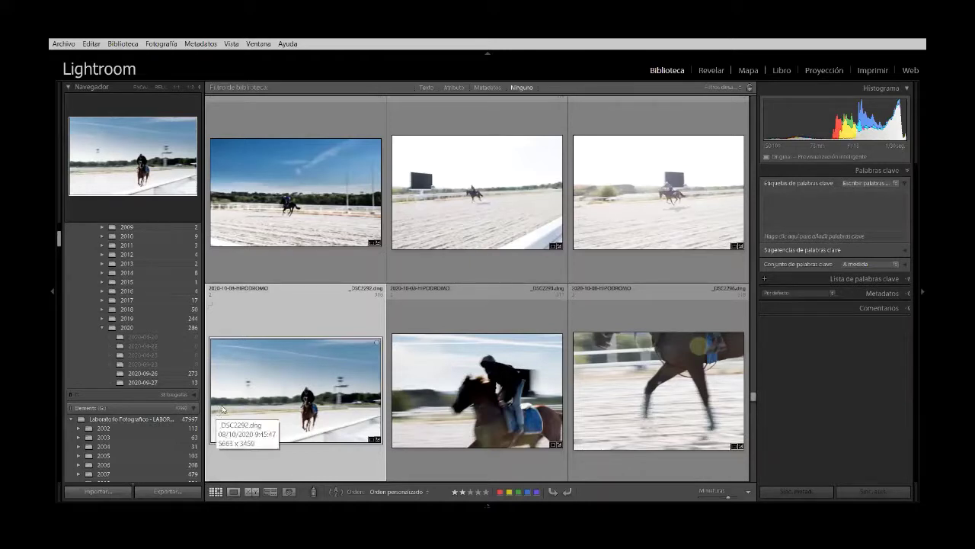
pyautogui.scroll(-2, 236, 406)
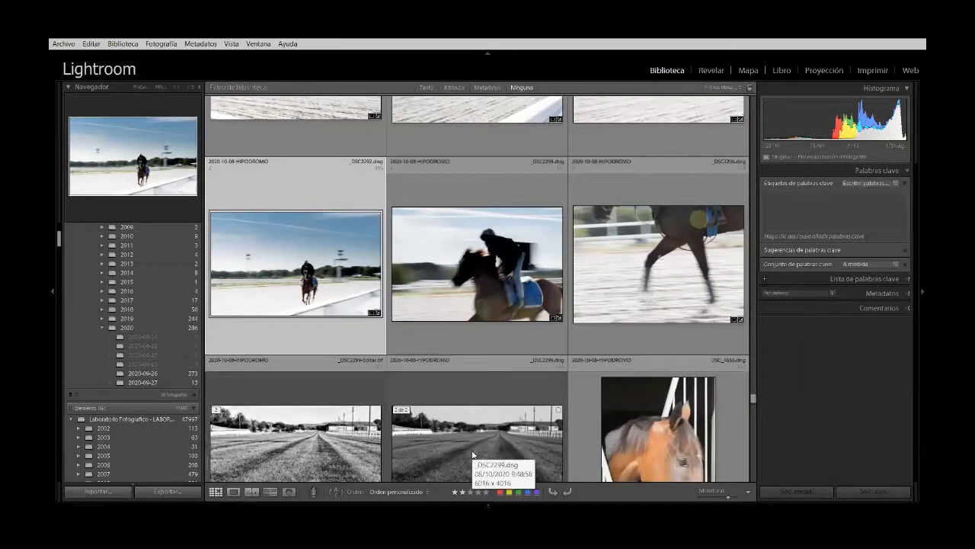
pyautogui.scroll(-2, 487, 396)
pyautogui.scroll(2, 502, 358)
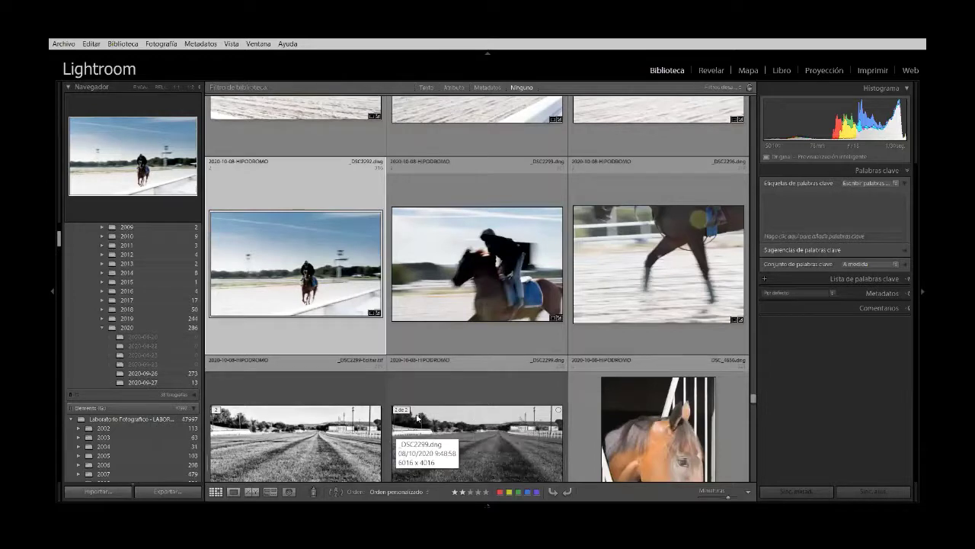
pyautogui.scroll(2, 485, 269)
pyautogui.scroll(-4, 485, 268)
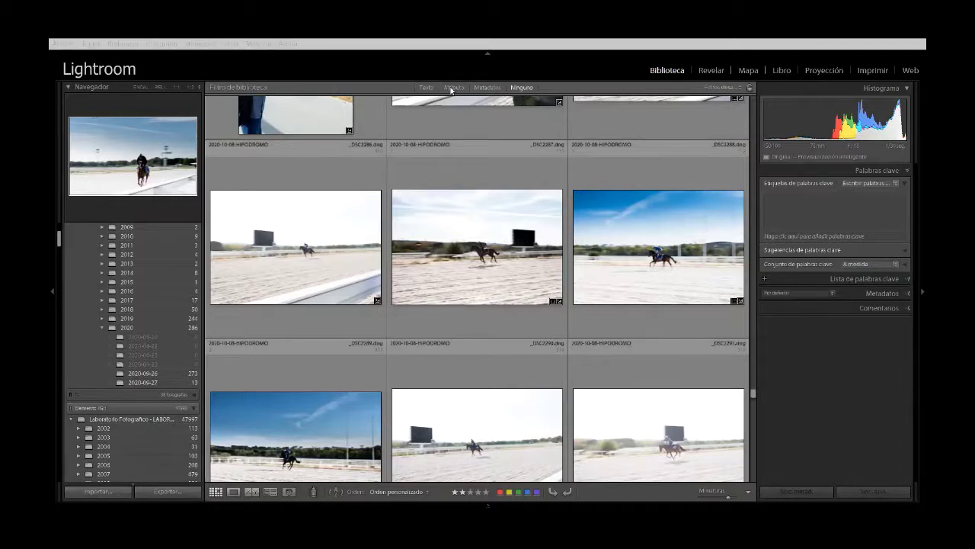
# Filter the library by attribute to photos rated one star or higher and browse them.
pyautogui.click(451, 88)
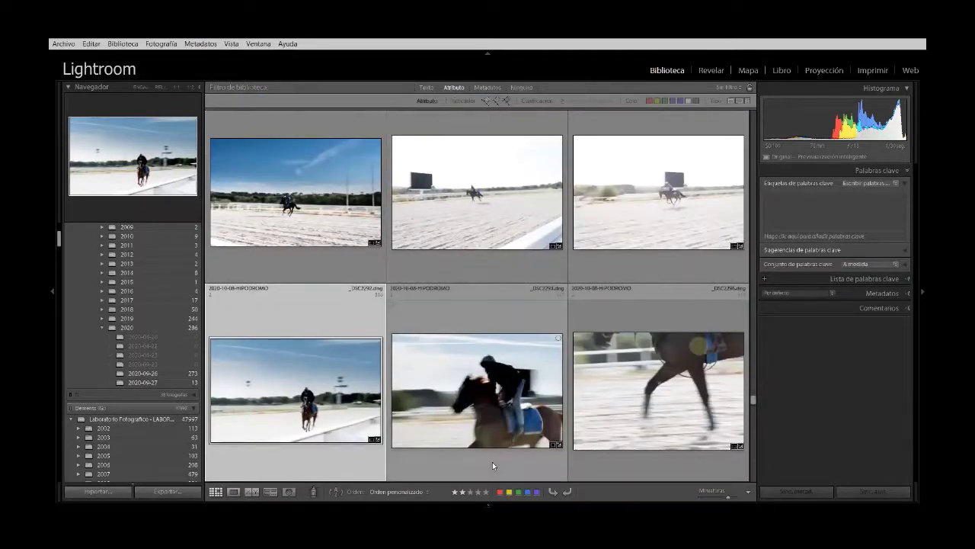
pyautogui.click(572, 103)
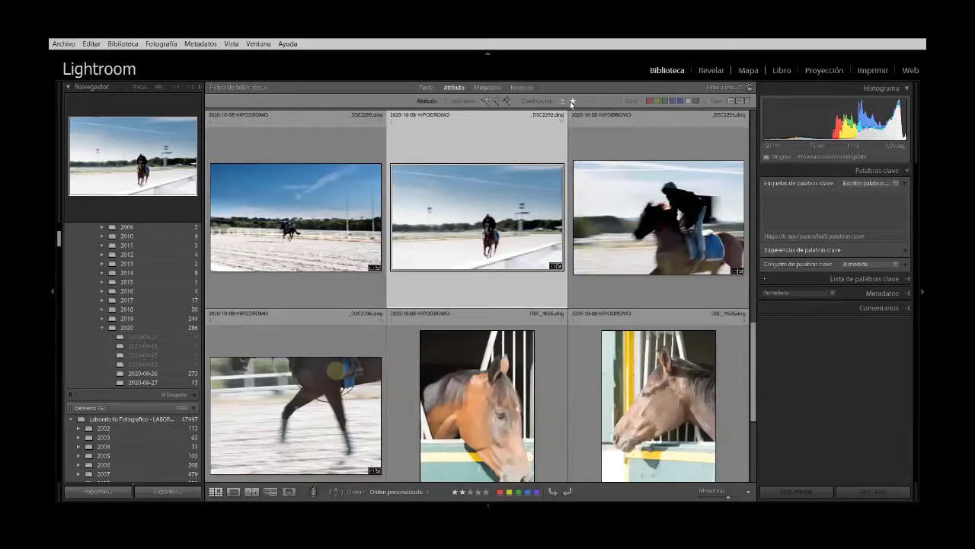
pyautogui.scroll(-1, 558, 177)
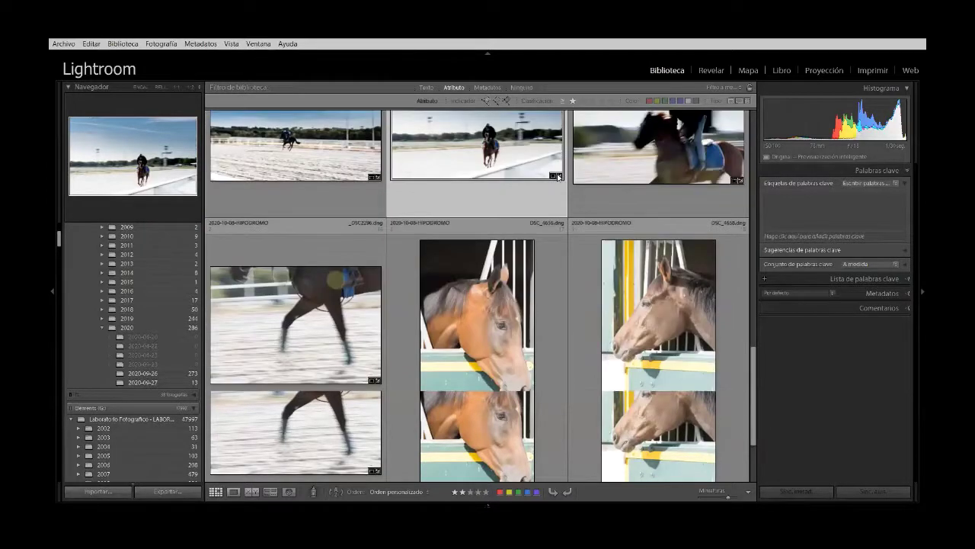
pyautogui.scroll(-1, 556, 174)
pyautogui.scroll(3, 557, 174)
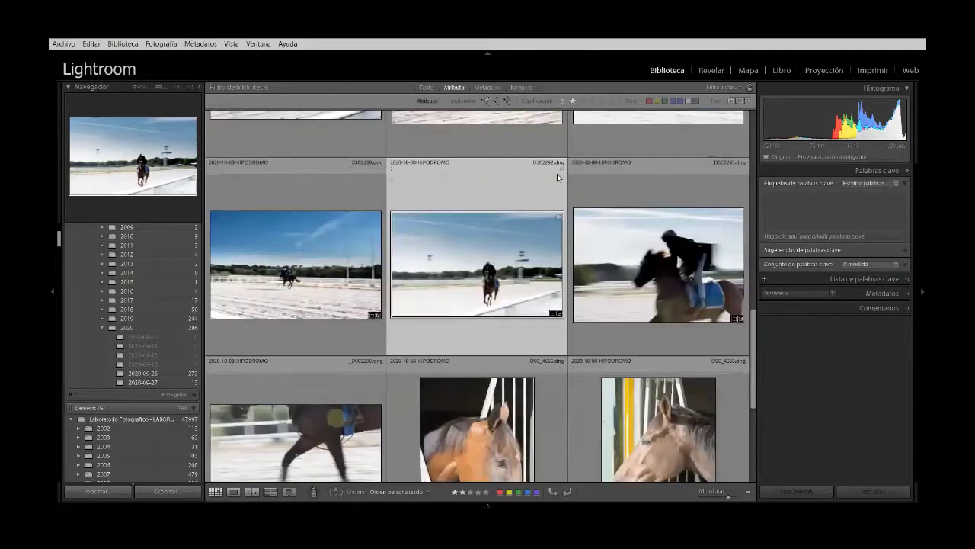
pyautogui.scroll(5, 557, 174)
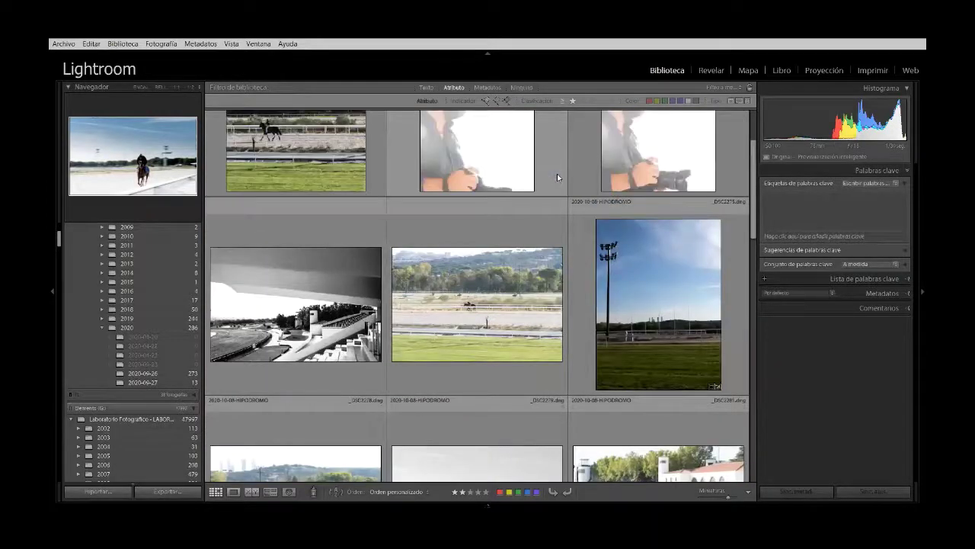
pyautogui.scroll(1, 557, 173)
pyautogui.scroll(-1, 557, 174)
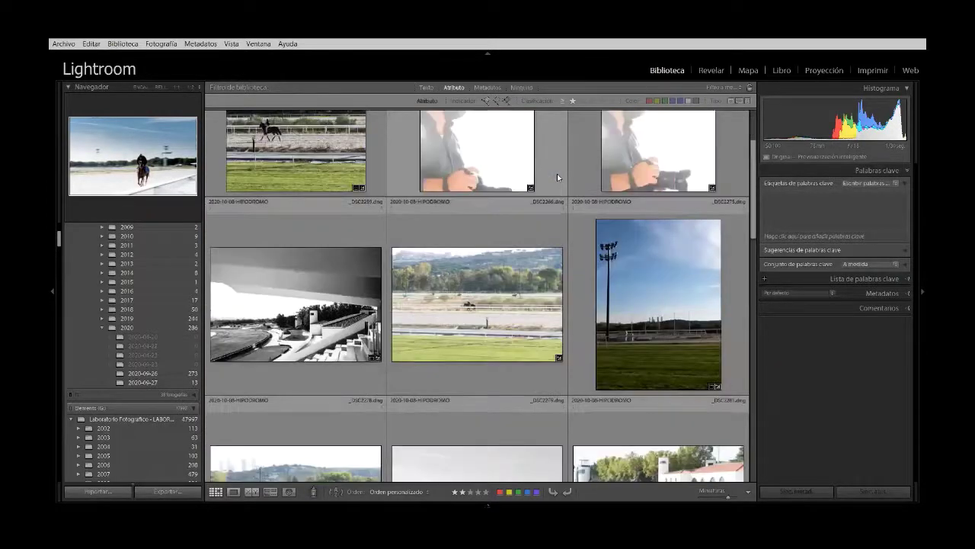
# Restrict the rating filter to two stars or higher and look over the remaining photos.
pyautogui.click(583, 100)
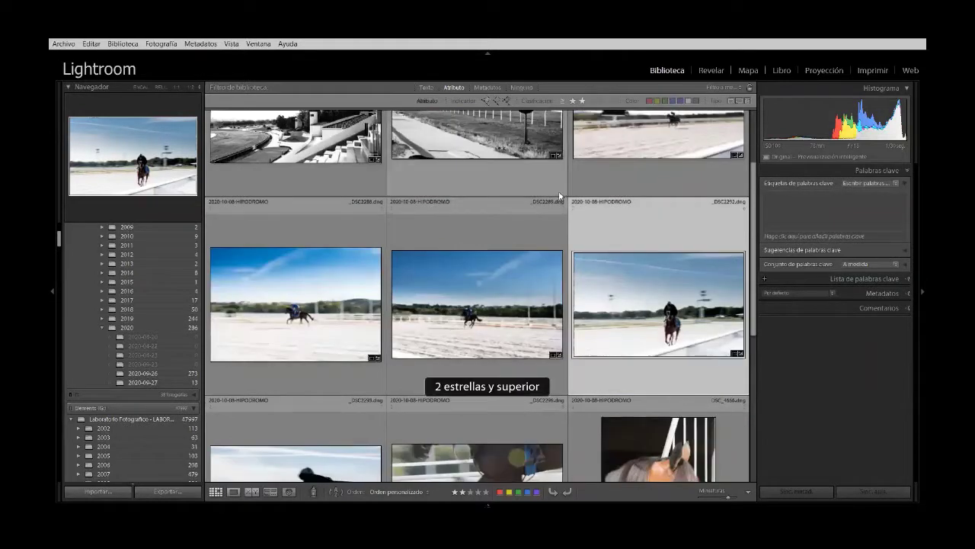
pyautogui.scroll(1, 558, 196)
pyautogui.scroll(1, 558, 195)
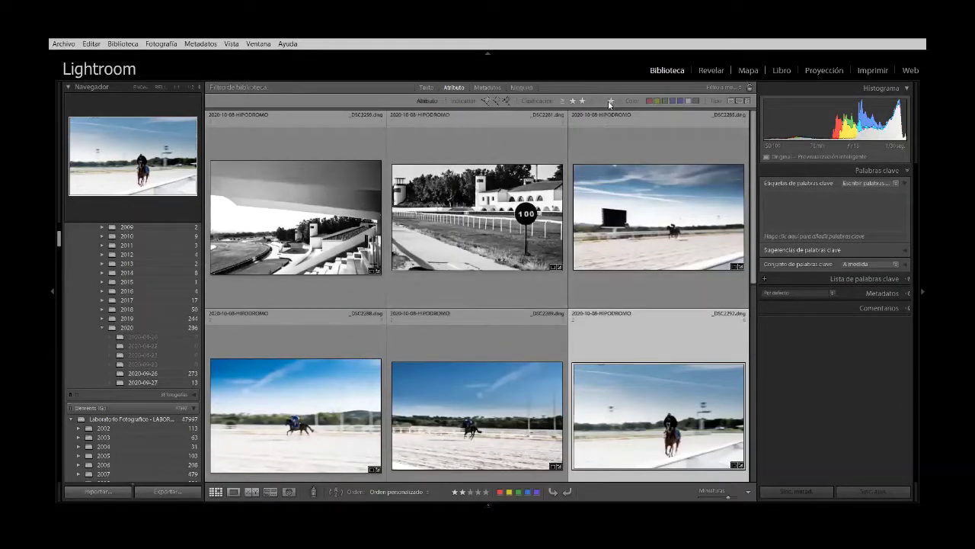
# Raise the rating filter to three stars or higher and view the selected photo full screen.
pyautogui.click(593, 101)
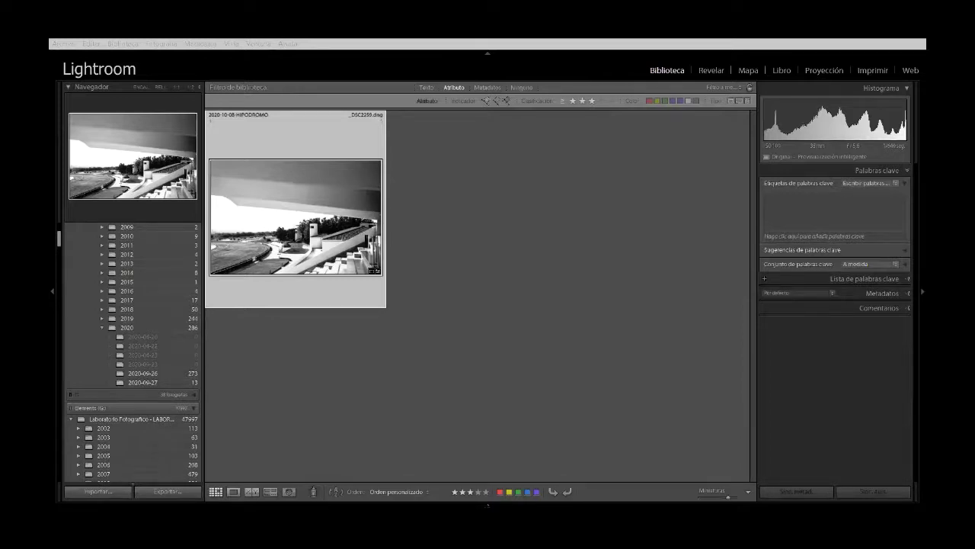
pyautogui.press('f')
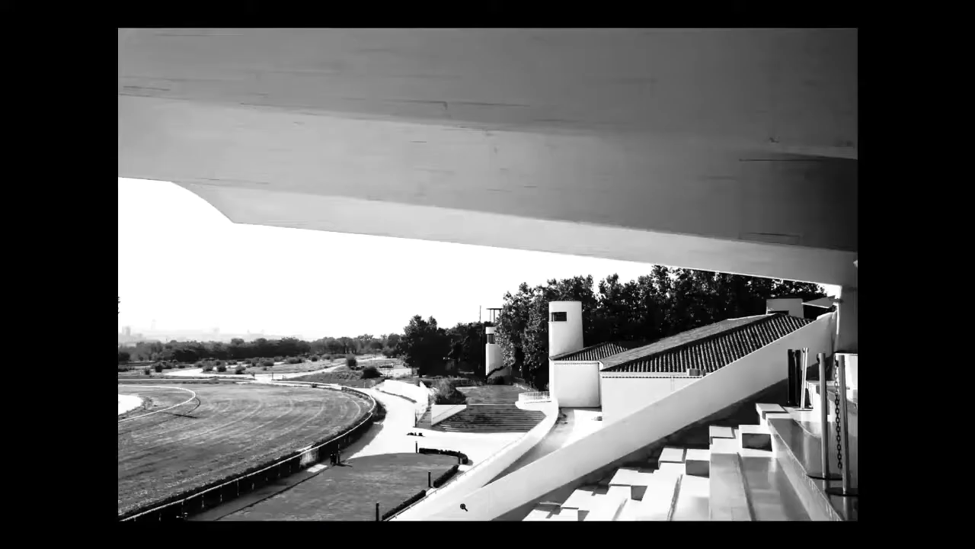
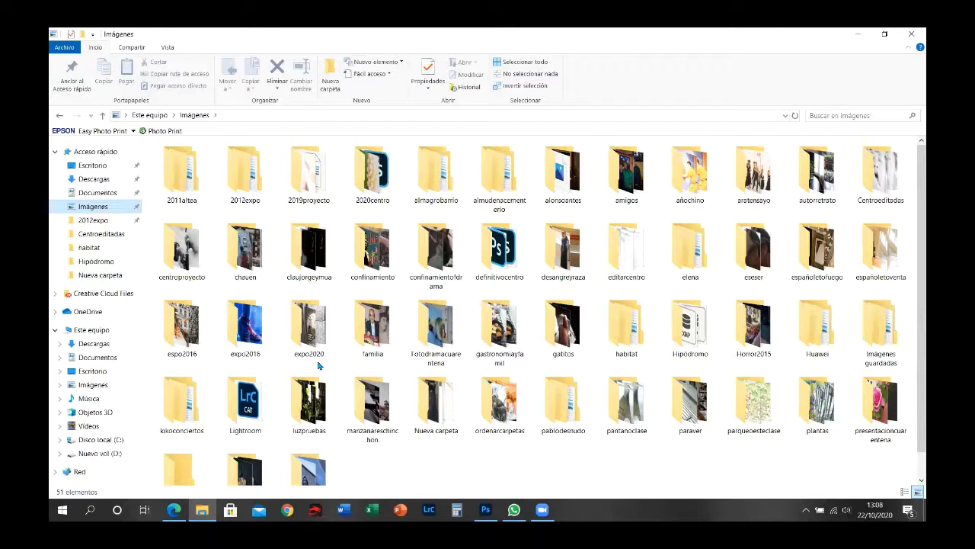
# Open IMG_5738 from Nueva carpeta in Imágenes with Fotos, always using that app for .CR2 files.
pyautogui.doubleClick(427, 399)
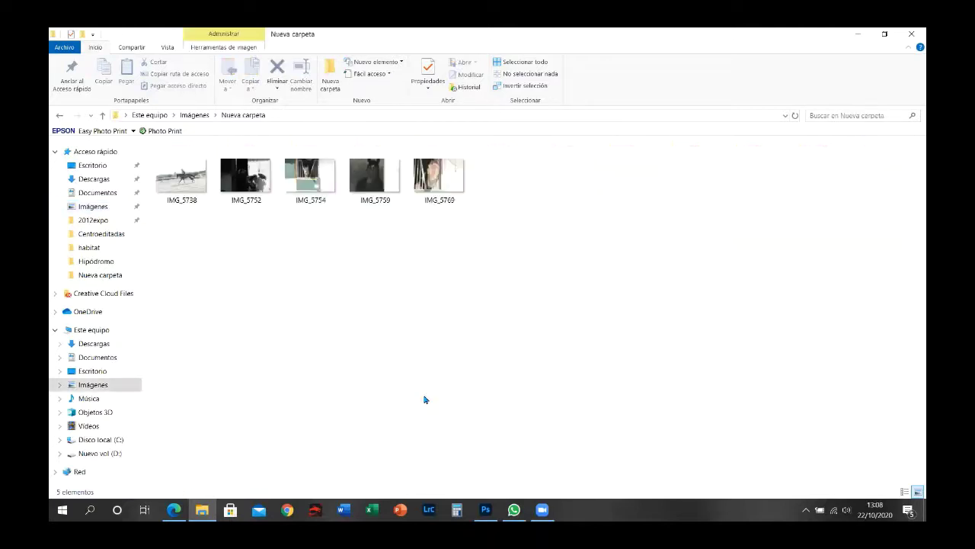
pyautogui.click(177, 179)
pyautogui.doubleClick(176, 180)
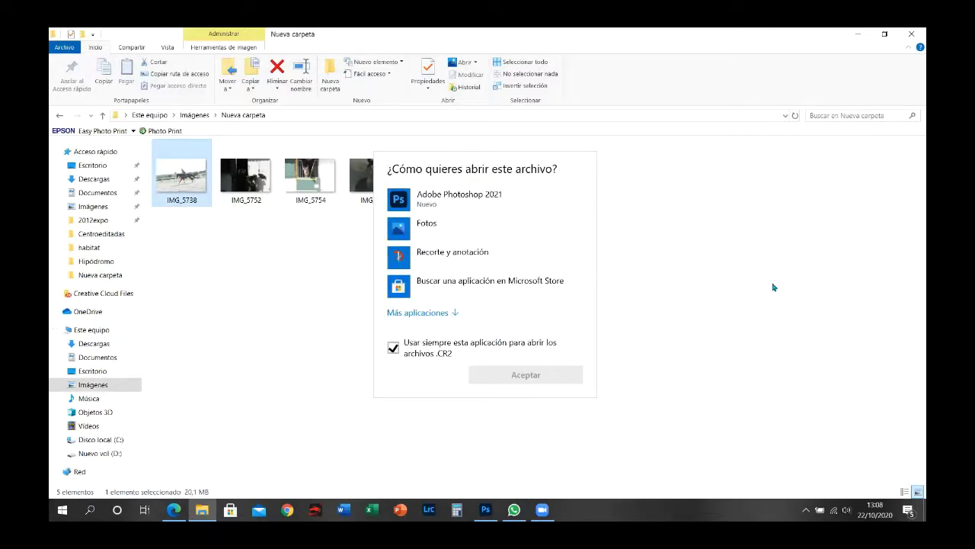
pyautogui.press('Escape')
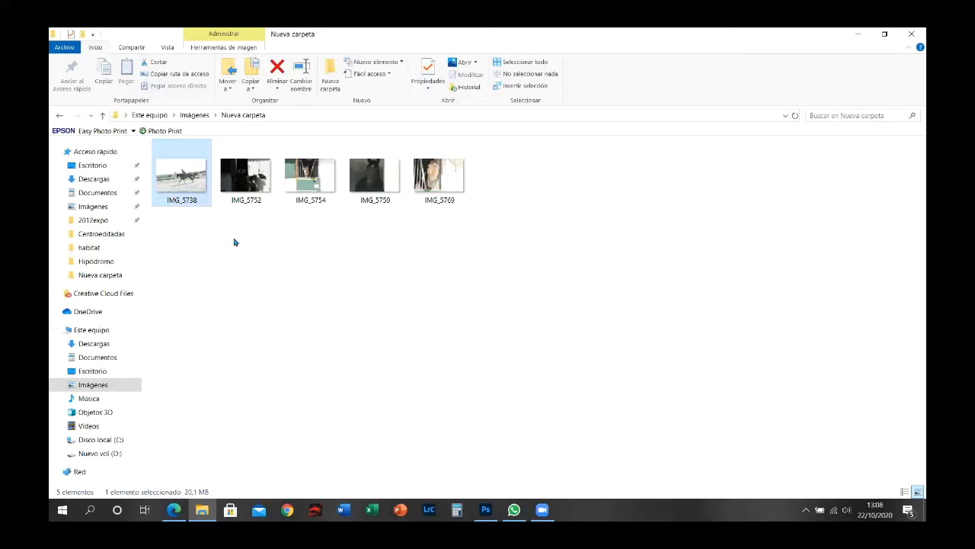
pyautogui.doubleClick(190, 183)
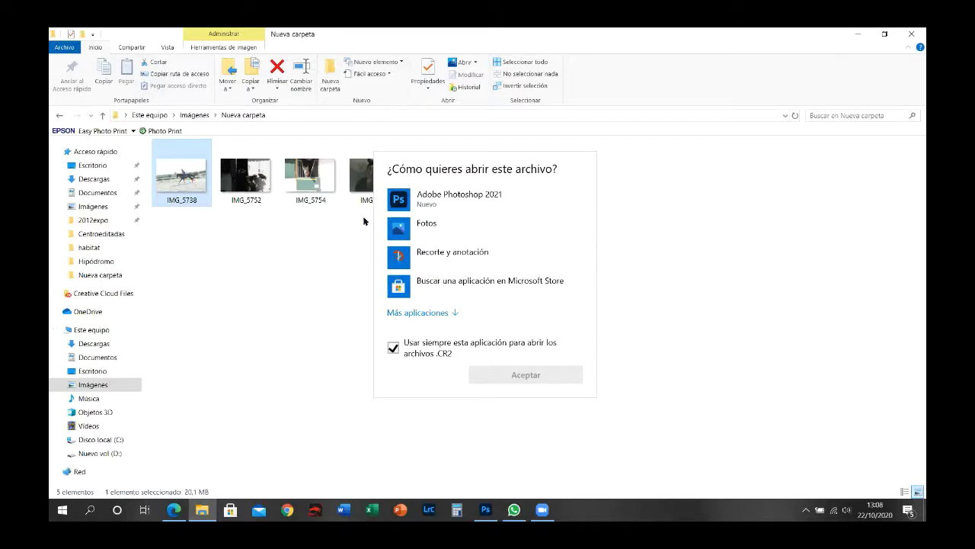
pyautogui.click(397, 226)
pyautogui.click(492, 375)
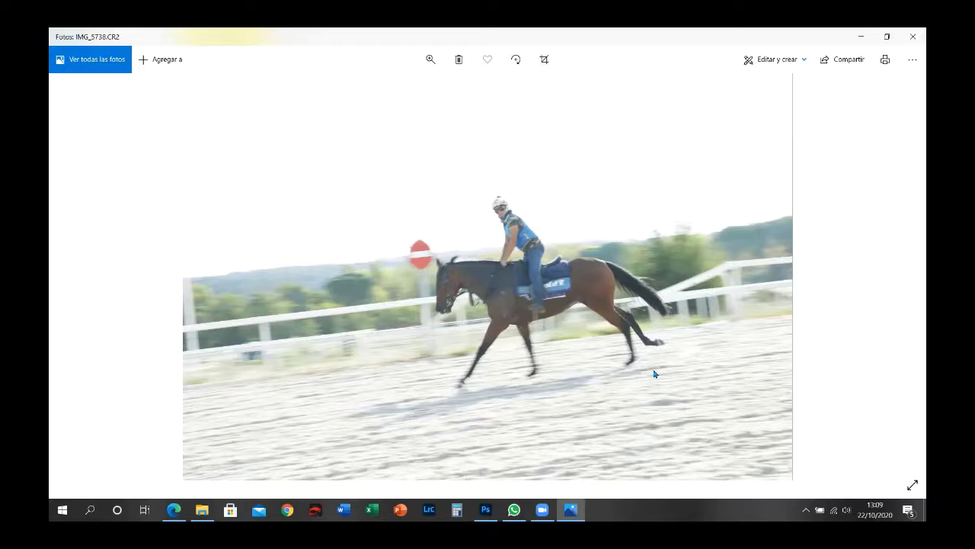
# Page through the horse and stable photos from IMG_5752 to IMG_5759, going back once to IMG_5754.
pyautogui.moveTo(891, 255)
pyautogui.click(899, 277)
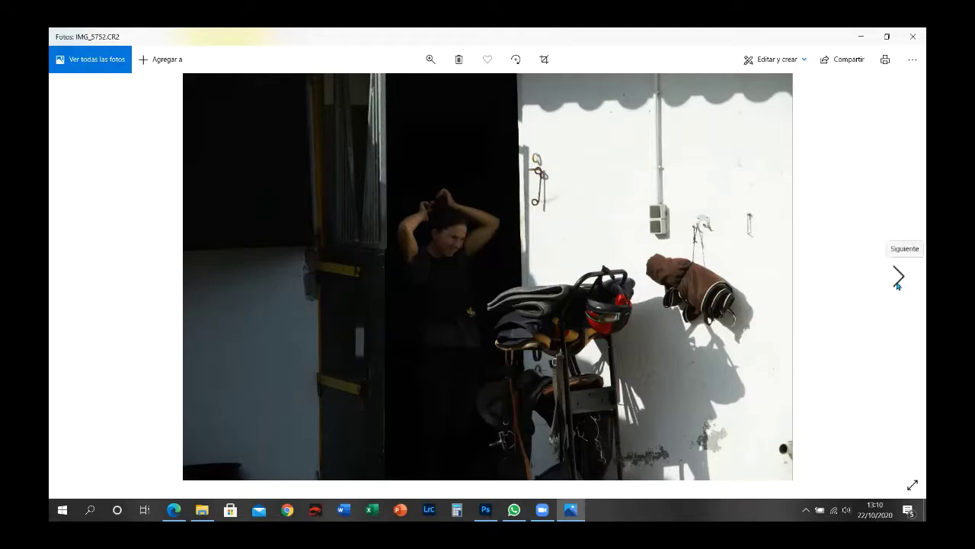
pyautogui.click(897, 279)
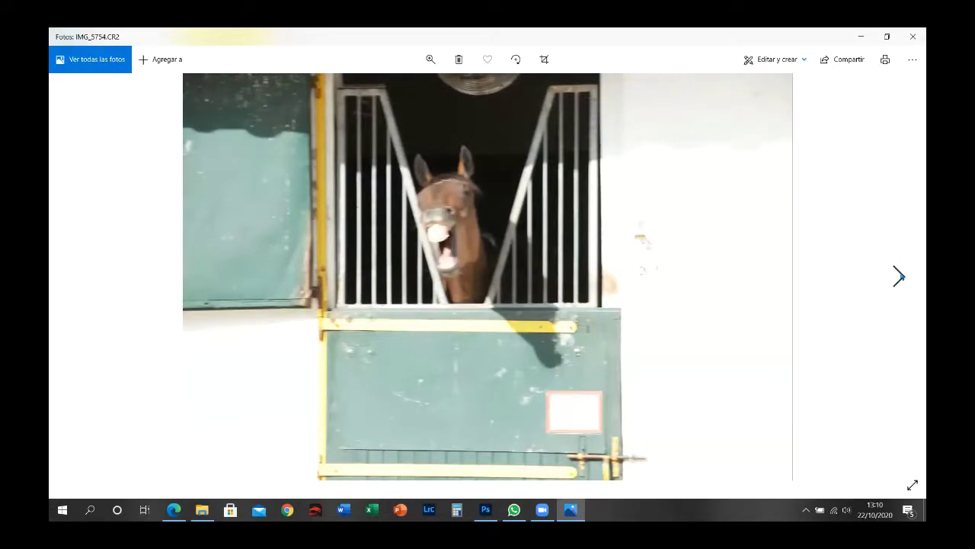
pyautogui.click(899, 278)
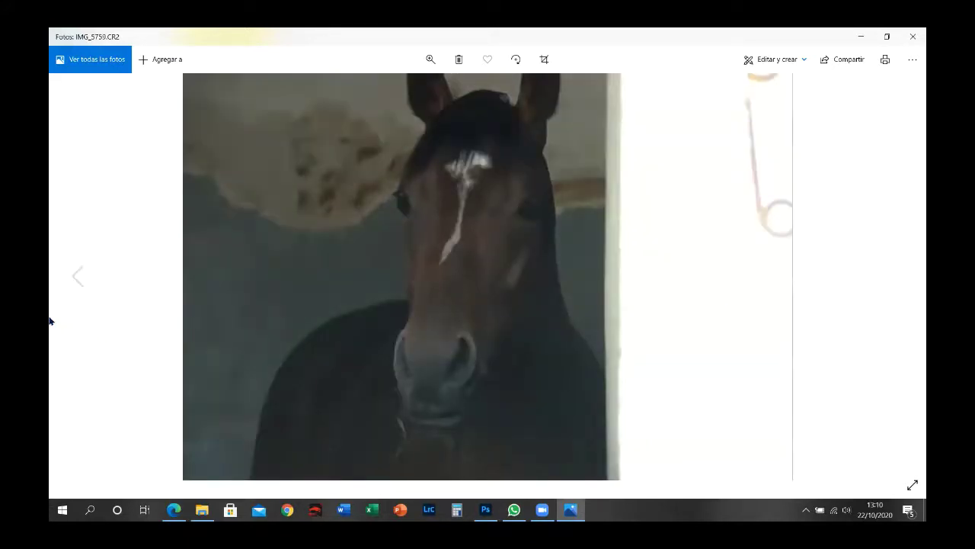
pyautogui.click(75, 276)
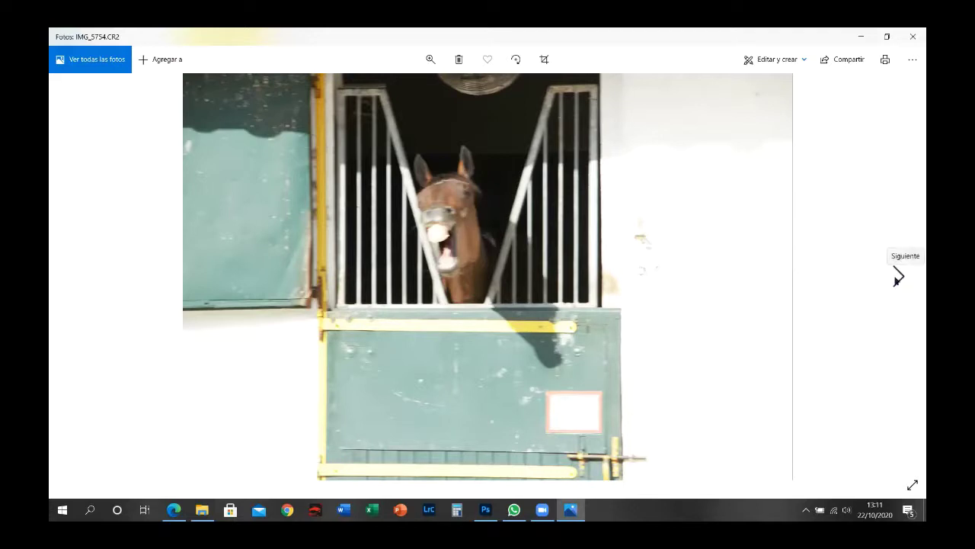
pyautogui.click(897, 276)
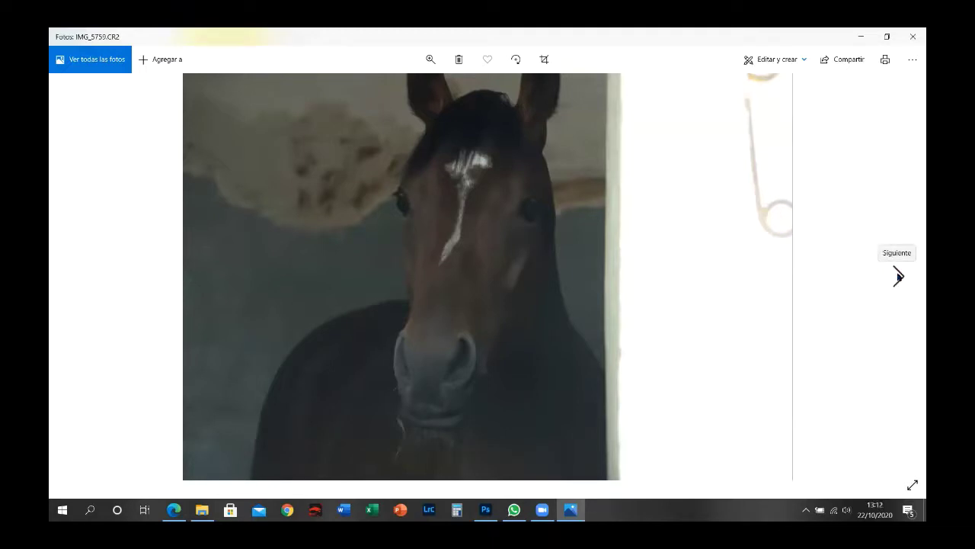
pyautogui.click(899, 277)
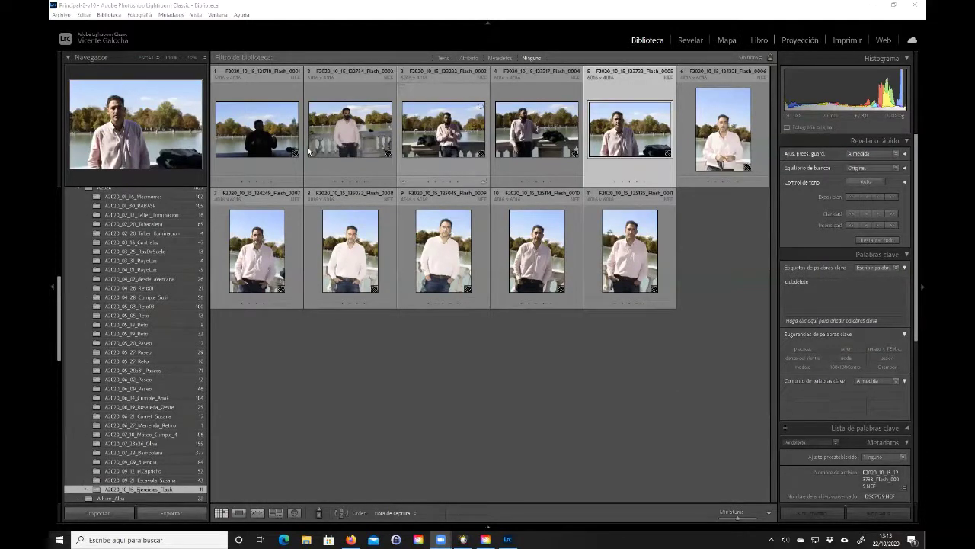
# In Lightroom Classic, display the photos in Dropbox's 100x100 Centro folder and in the LaCie drive's Fotos folder.
pyautogui.scroll(10, 176, 257)
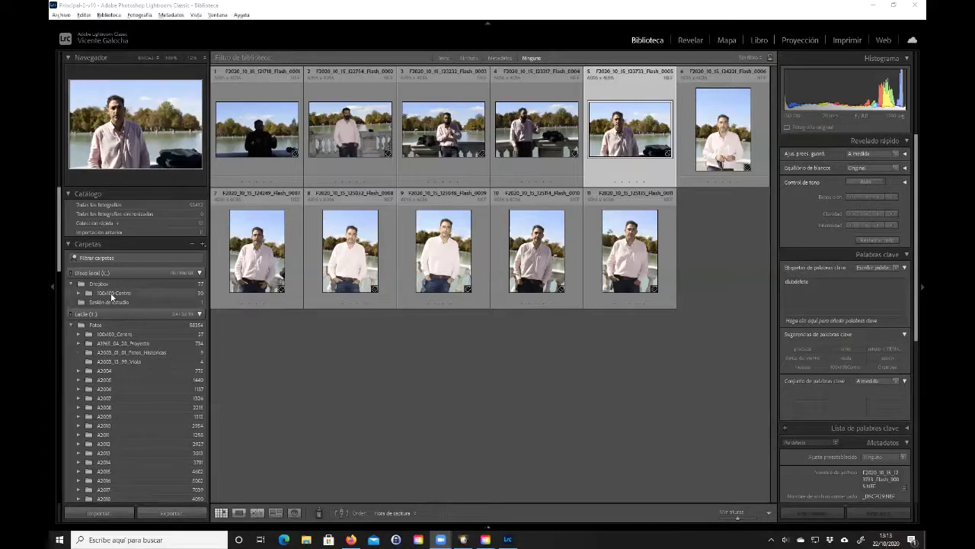
pyautogui.click(114, 293)
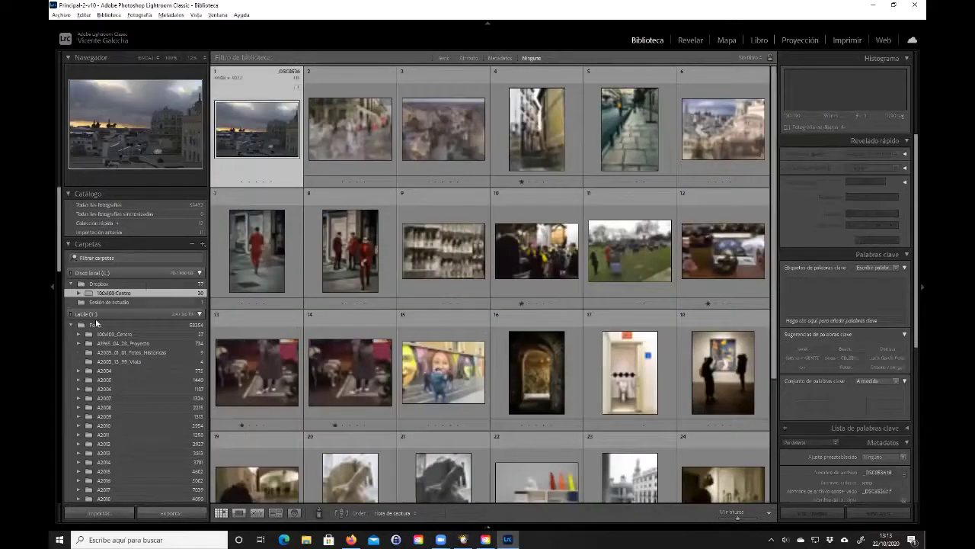
pyautogui.click(96, 324)
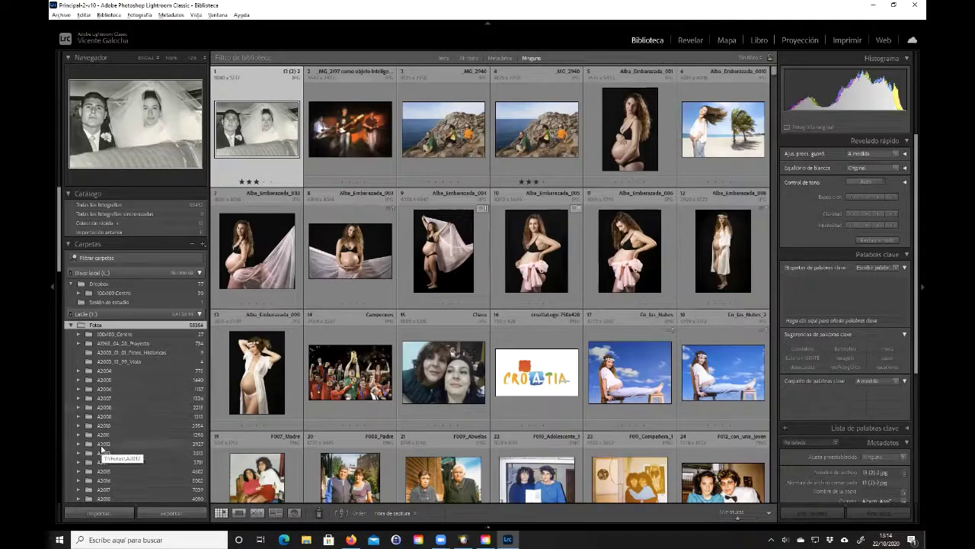
# Show the Granada trip photos from the A2004 year folder and bring up the list of A2020 subfolders.
pyautogui.scroll(-3, 103, 450)
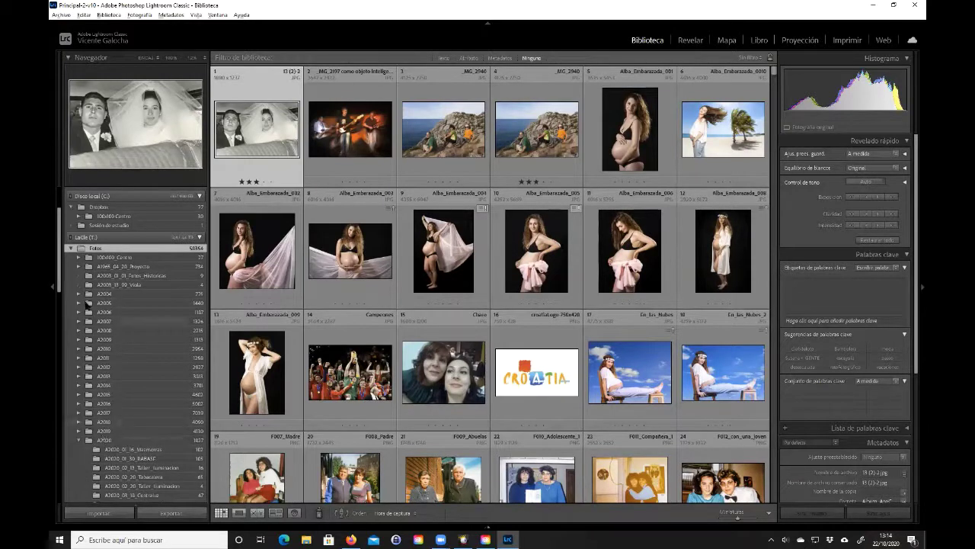
pyautogui.click(79, 293)
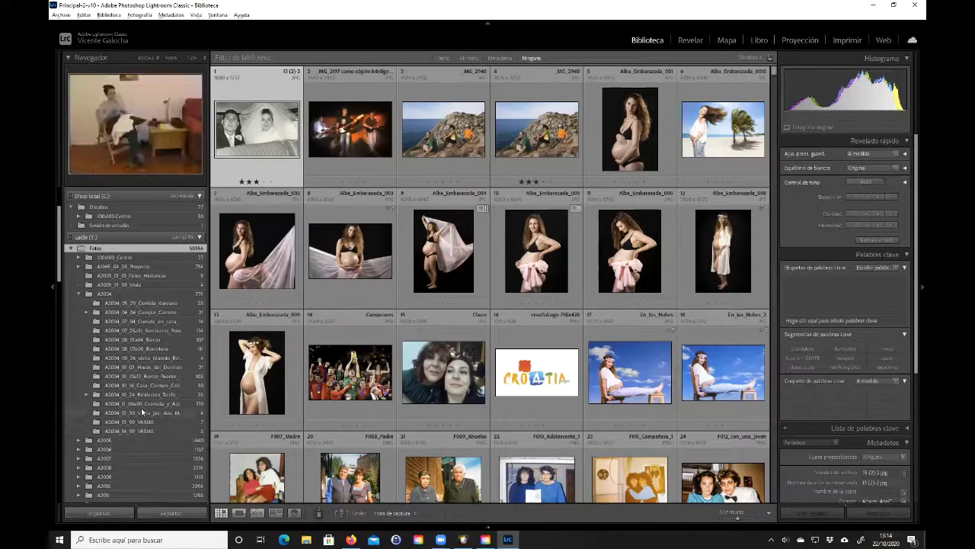
pyautogui.click(152, 405)
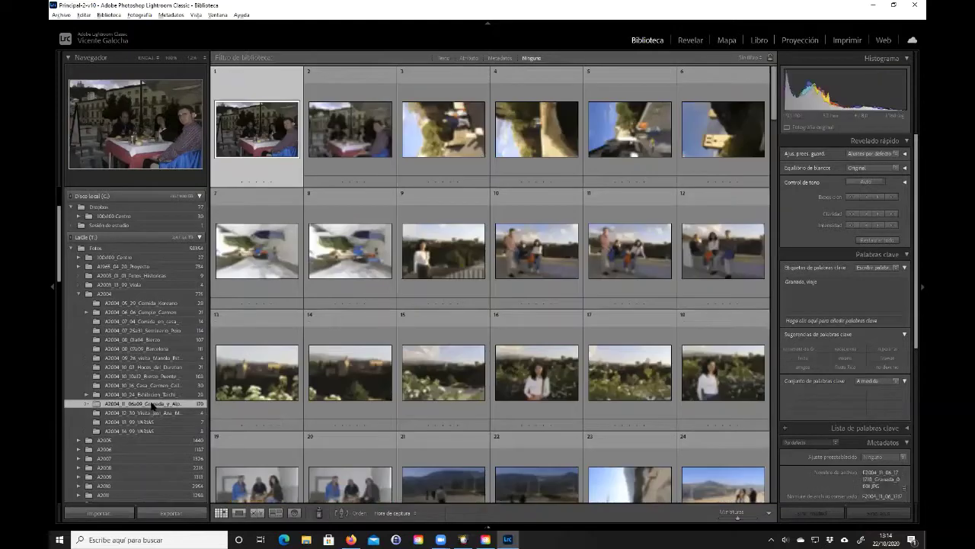
pyautogui.click(78, 293)
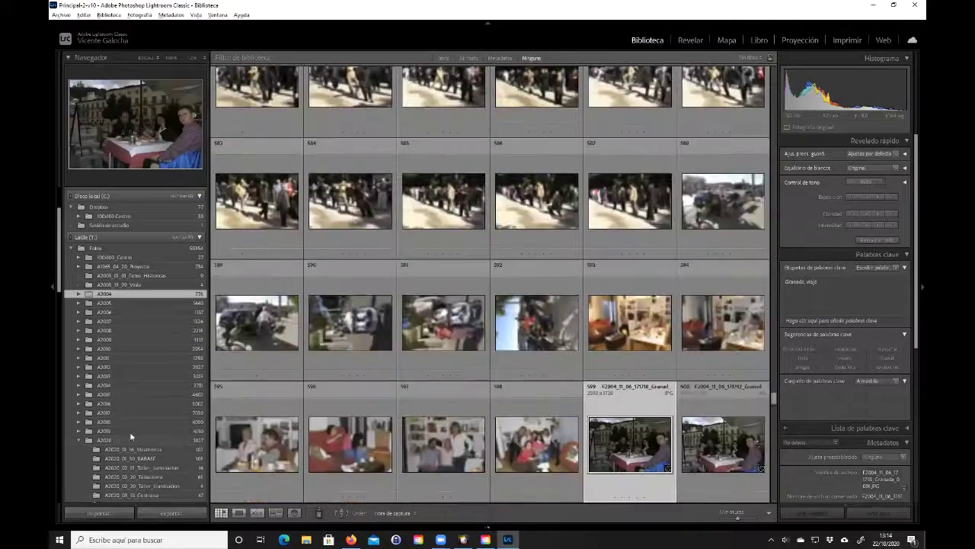
pyautogui.scroll(-5, 131, 435)
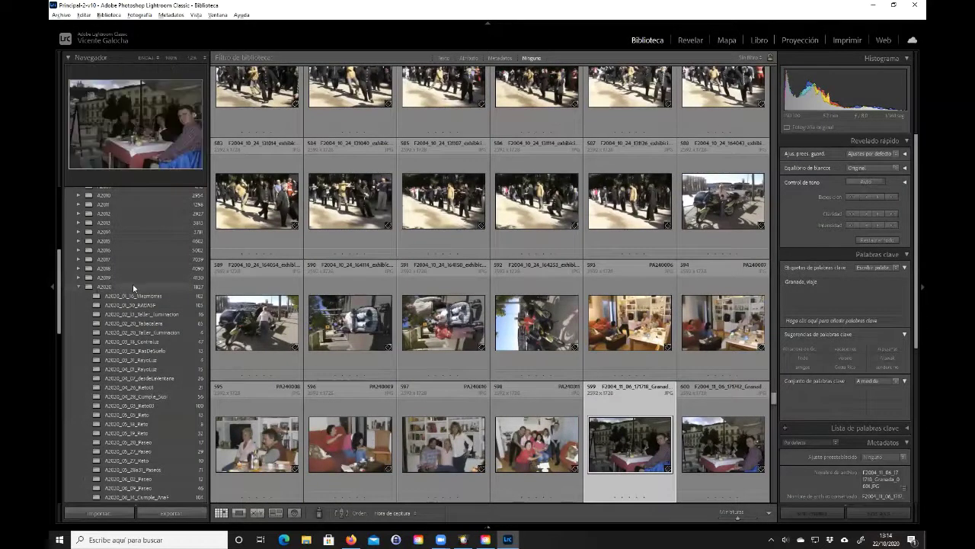
# Show the photos in the A2020_10_15_Ejercicios_Flash folder and select the seventh photo, Flash_0007.
pyautogui.scroll(-5, 144, 394)
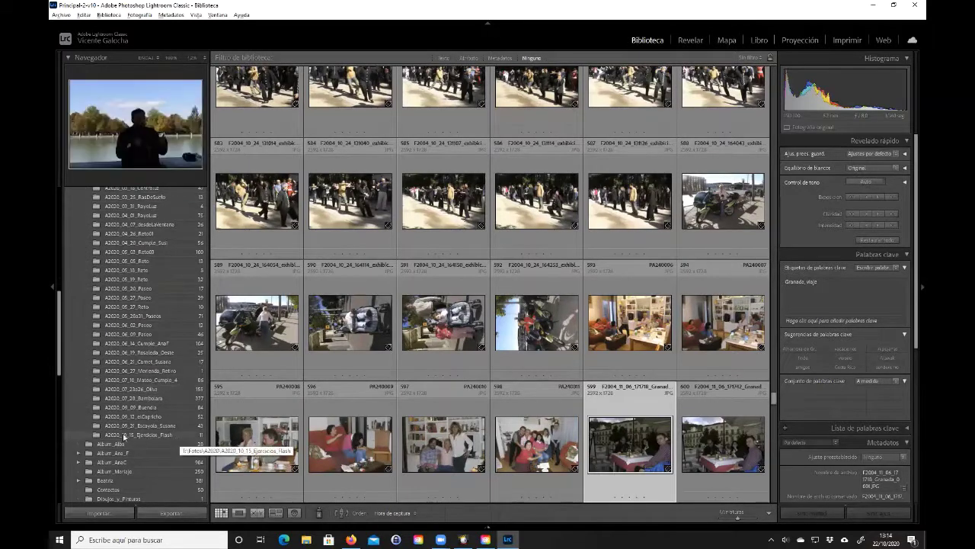
pyautogui.click(155, 435)
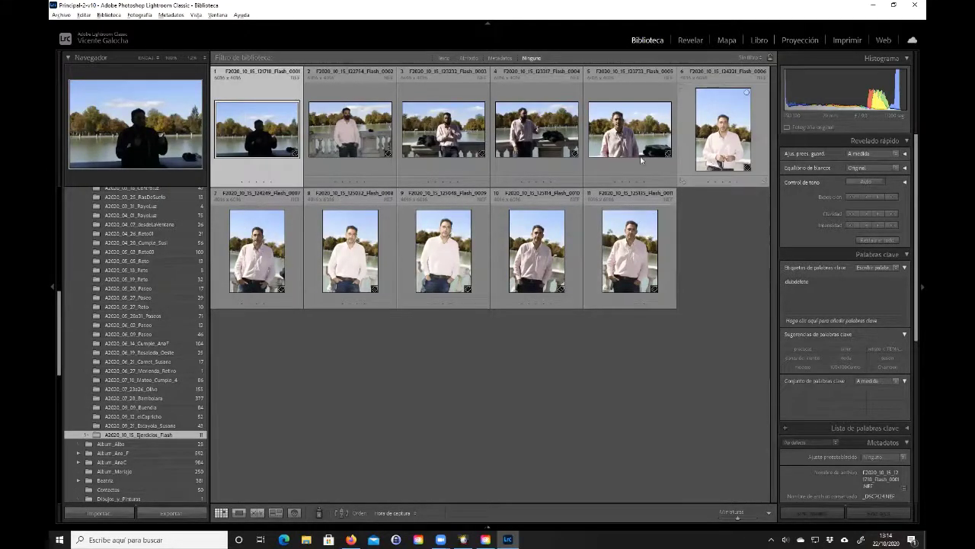
pyautogui.click(257, 250)
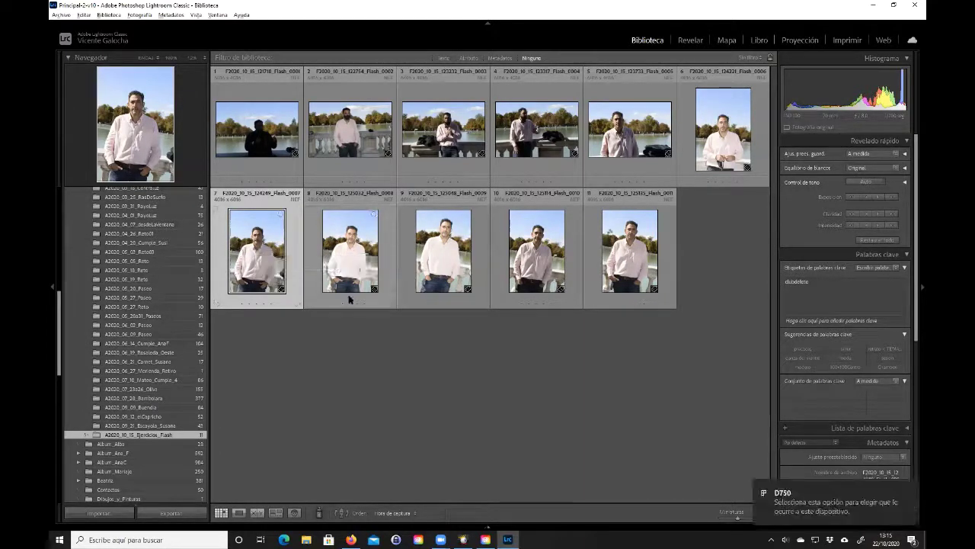
# Switch to SparkoCam, change the video source from the desktop to the Nikon camera, and return to Lightroom Classic.
pyautogui.click(462, 539)
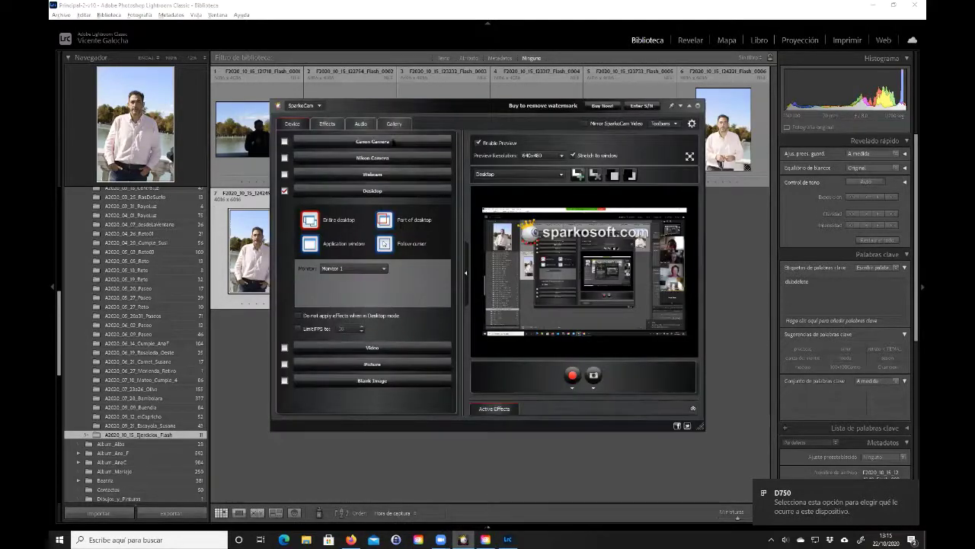
pyautogui.click(372, 158)
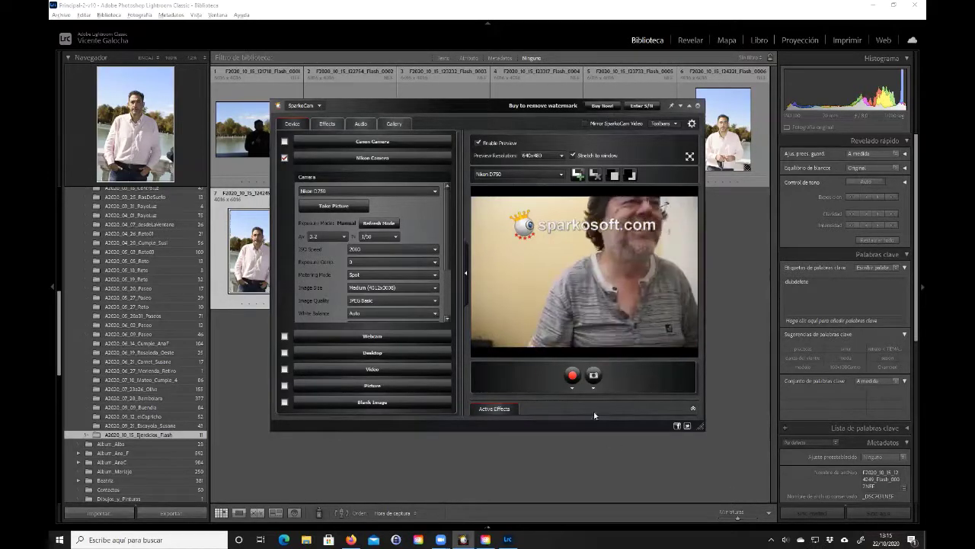
pyautogui.click(458, 477)
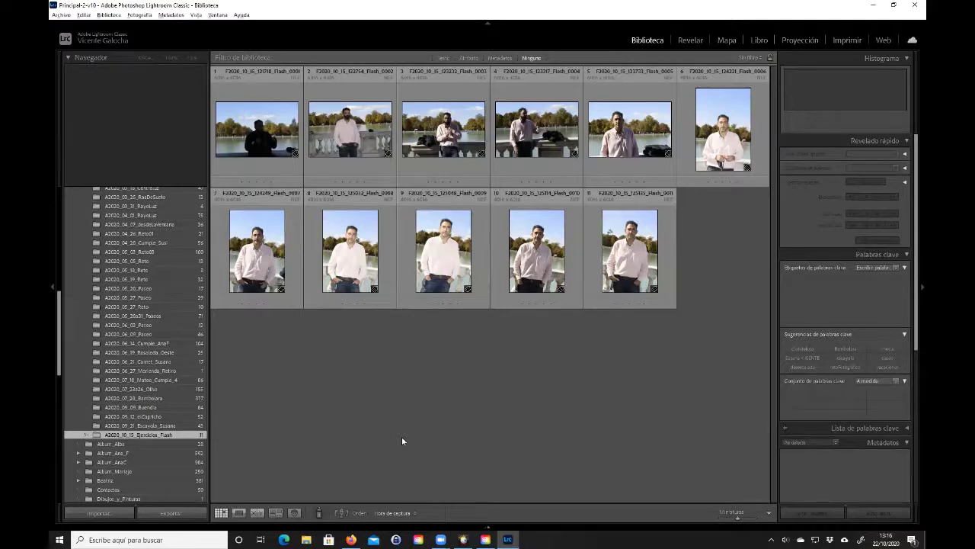
# Show the A2020_07_28_Bambolara folder and filter by three or more stars, widening the filter to one or more stars.
pyautogui.click(135, 398)
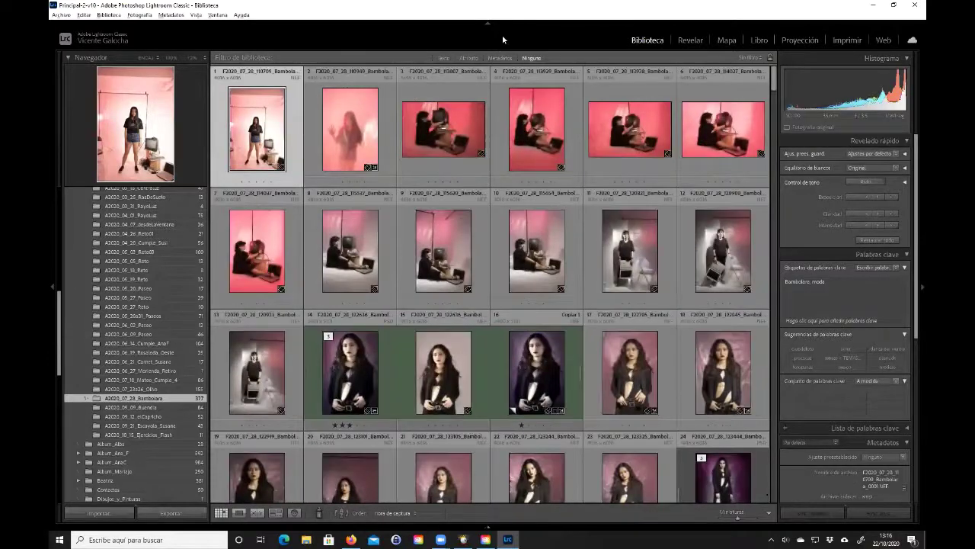
pyautogui.click(472, 61)
pyautogui.click(605, 71)
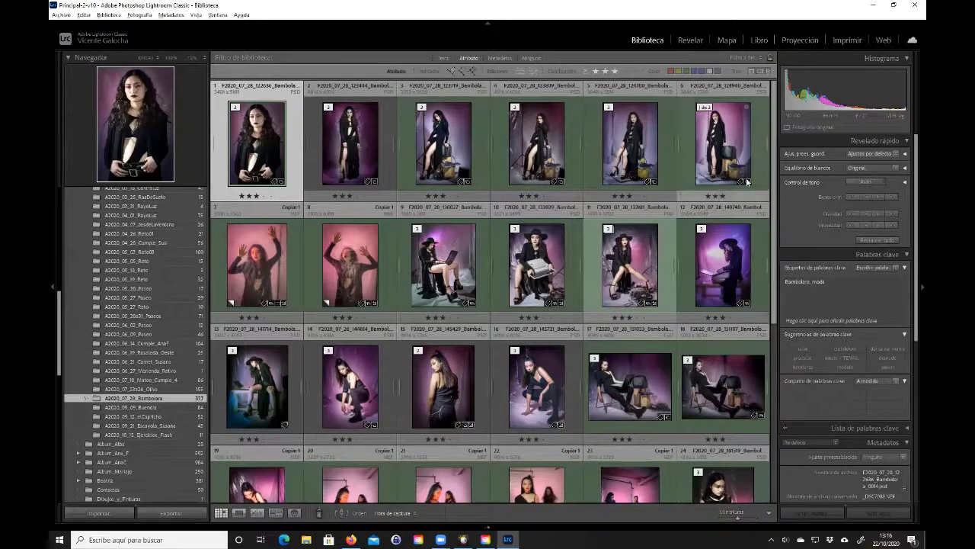
pyautogui.click(597, 73)
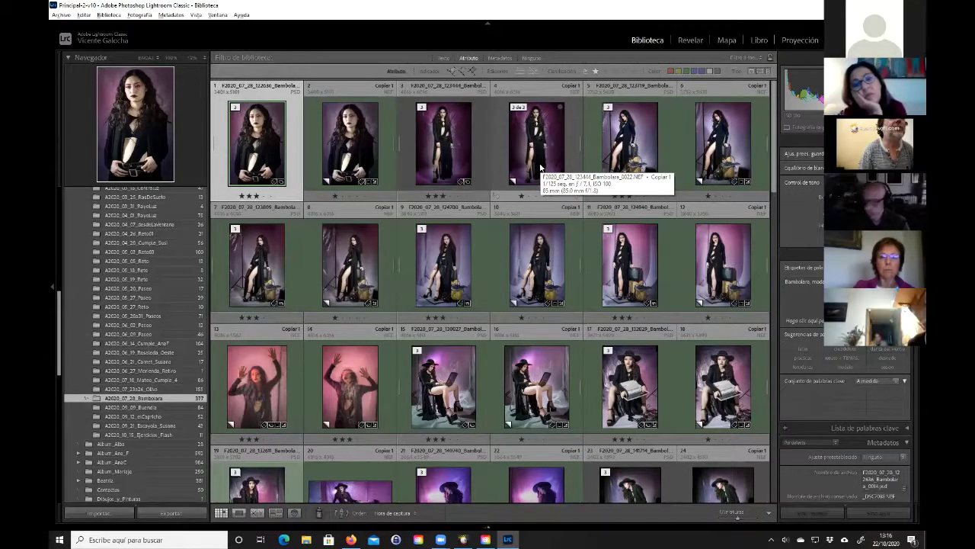
# View the standing portrait against the purple backdrop full screen, starting from its one-star virtual copy, and return to the grid.
pyautogui.click(496, 177)
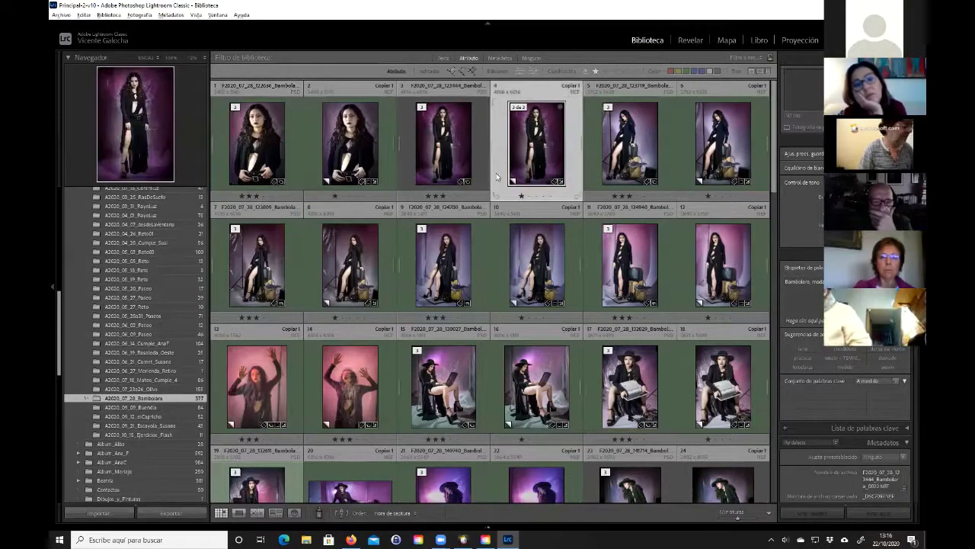
pyautogui.press('f')
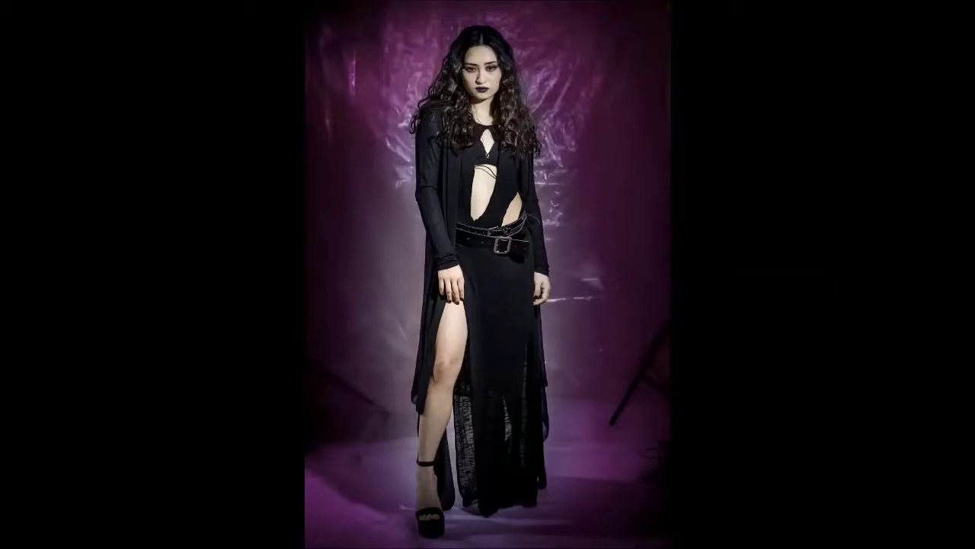
pyautogui.press('f')
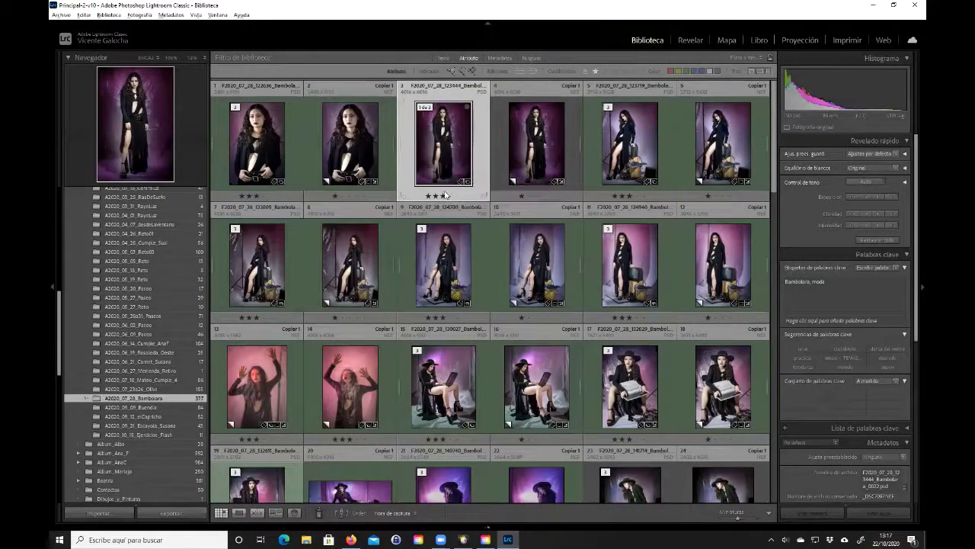
# Look through the filtered Bambolara photos, comparing the three-star edited versions with their one-star copies.
pyautogui.scroll(-5, 445, 195)
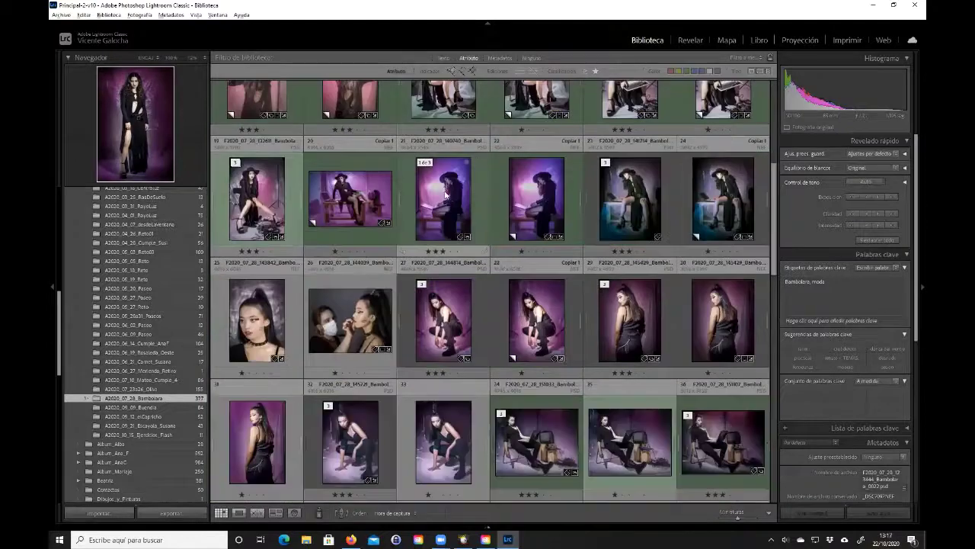
pyautogui.scroll(-2, 445, 195)
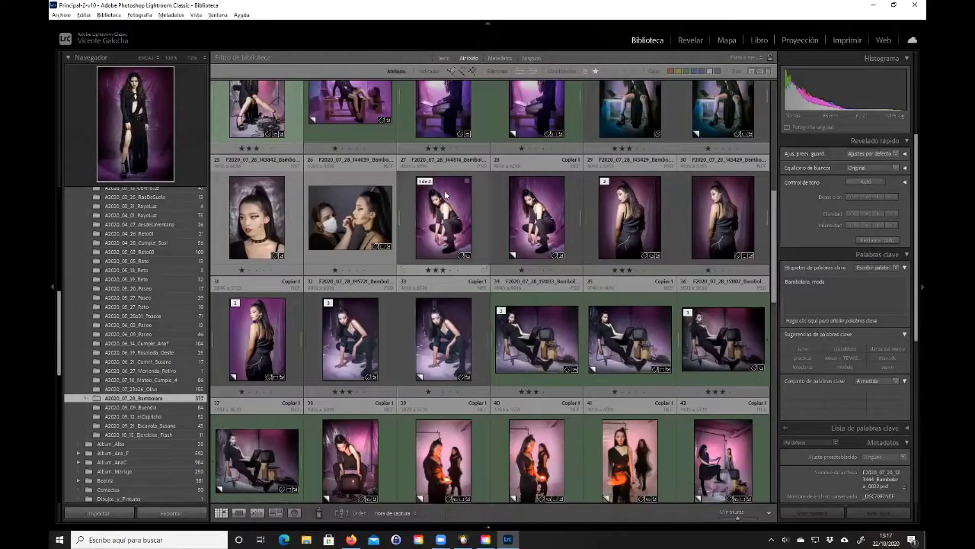
pyautogui.scroll(2, 445, 195)
pyautogui.scroll(3, 445, 195)
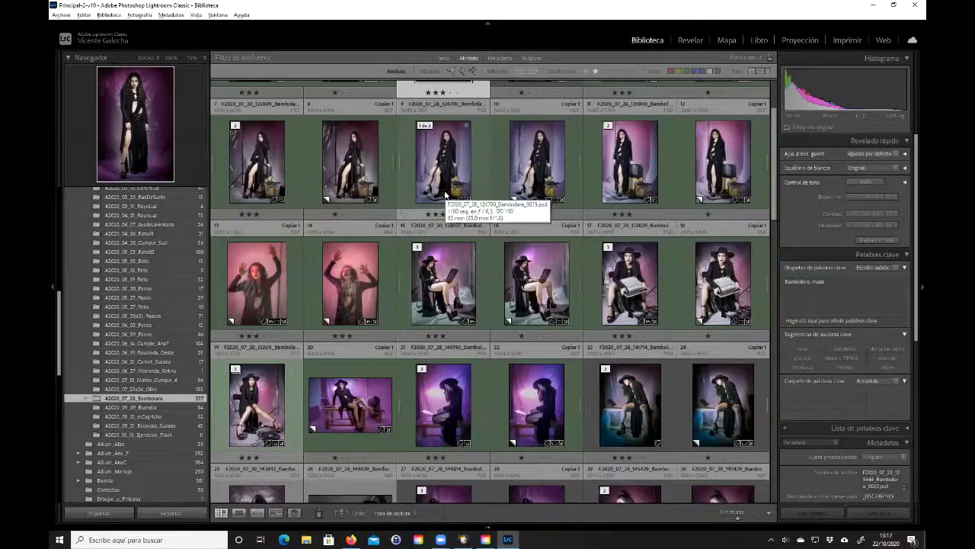
pyautogui.scroll(-3, 444, 195)
pyautogui.scroll(-6, 445, 195)
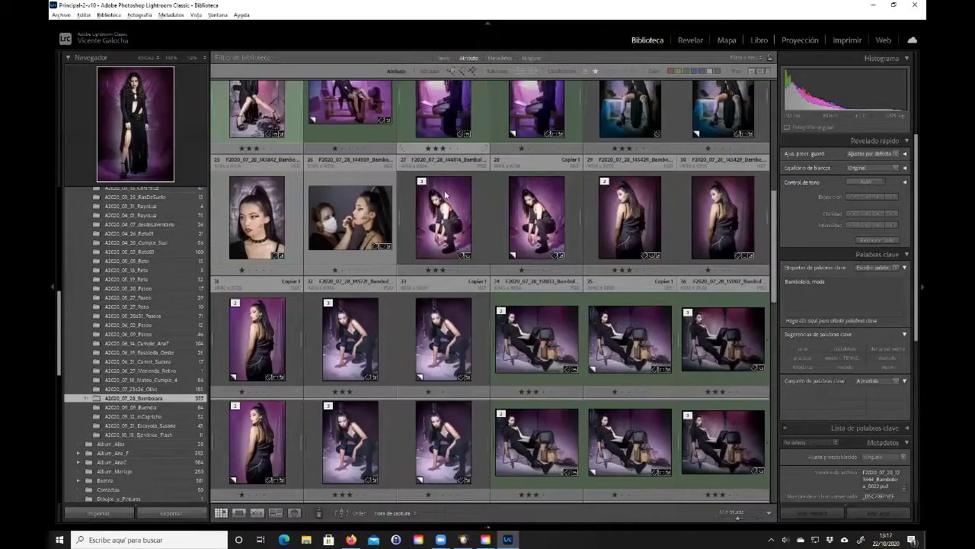
pyautogui.scroll(1, 445, 195)
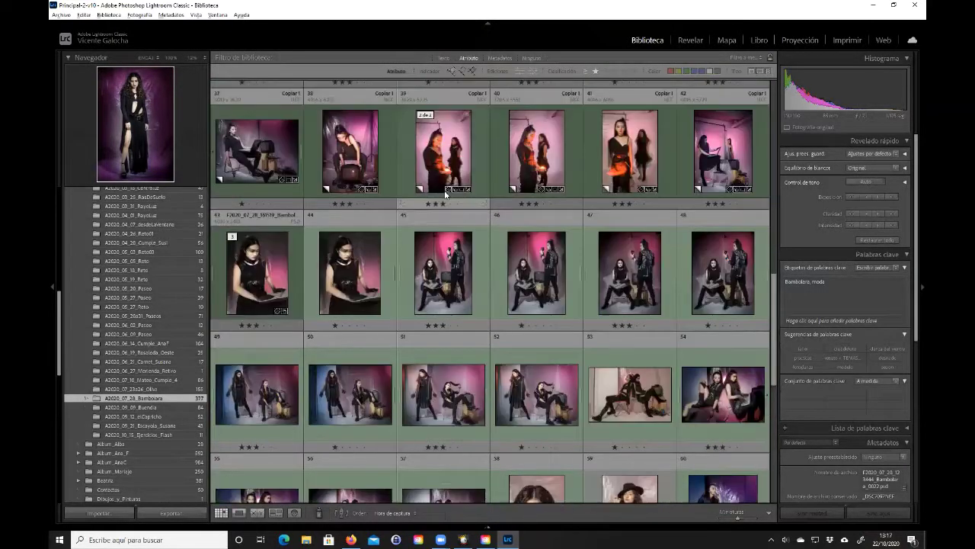
pyautogui.scroll(-3, 445, 195)
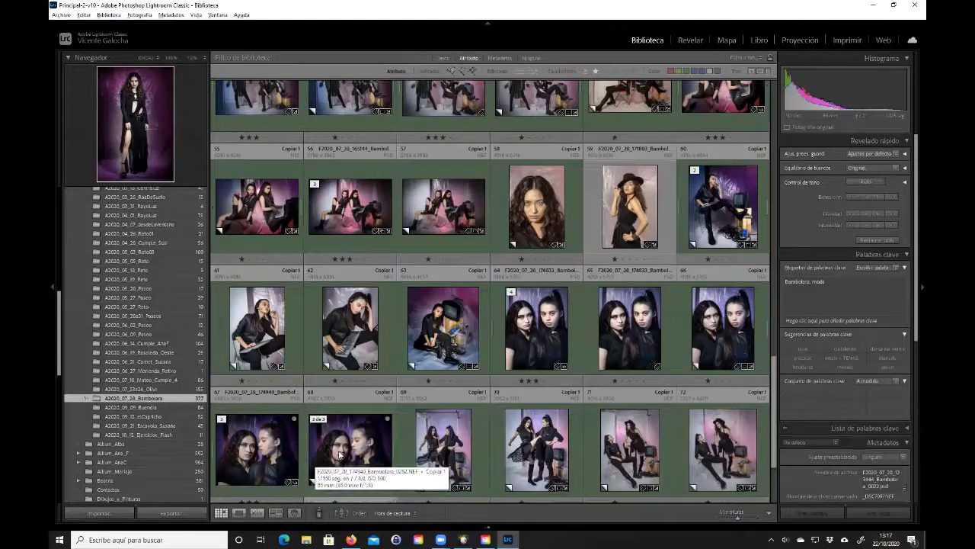
# View the one-star virtual copy of the dark double portrait of two women full screen and return to the grid.
pyautogui.click(347, 408)
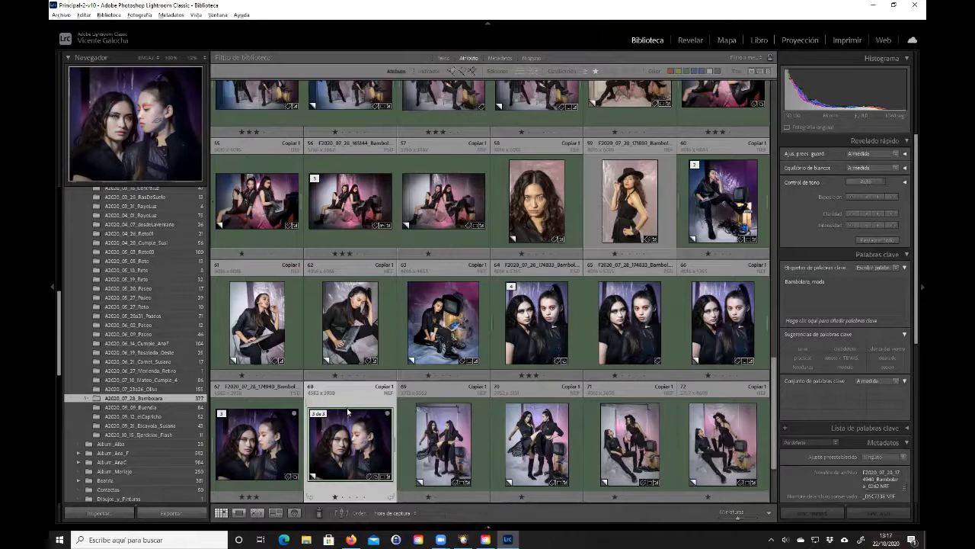
pyautogui.press('3')
pyautogui.press('f')
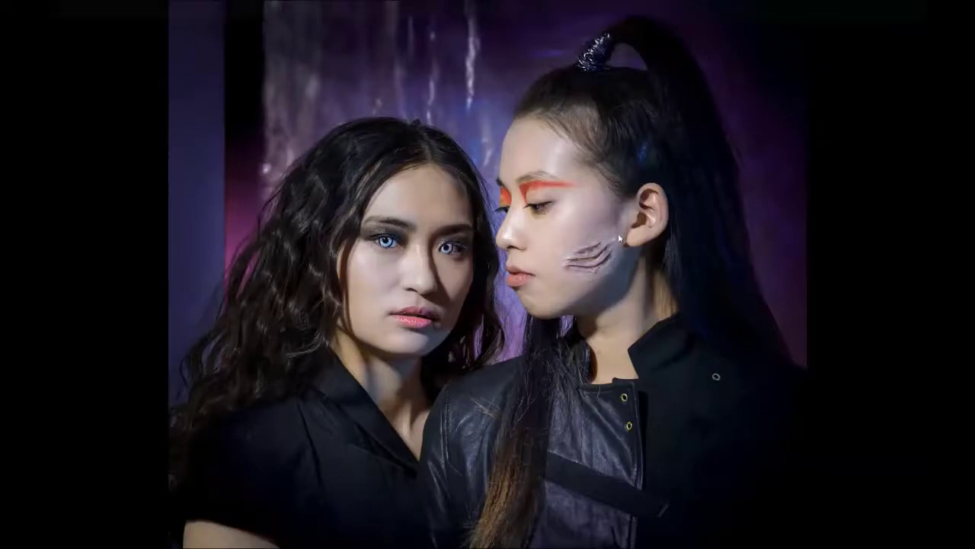
pyautogui.press('Escape')
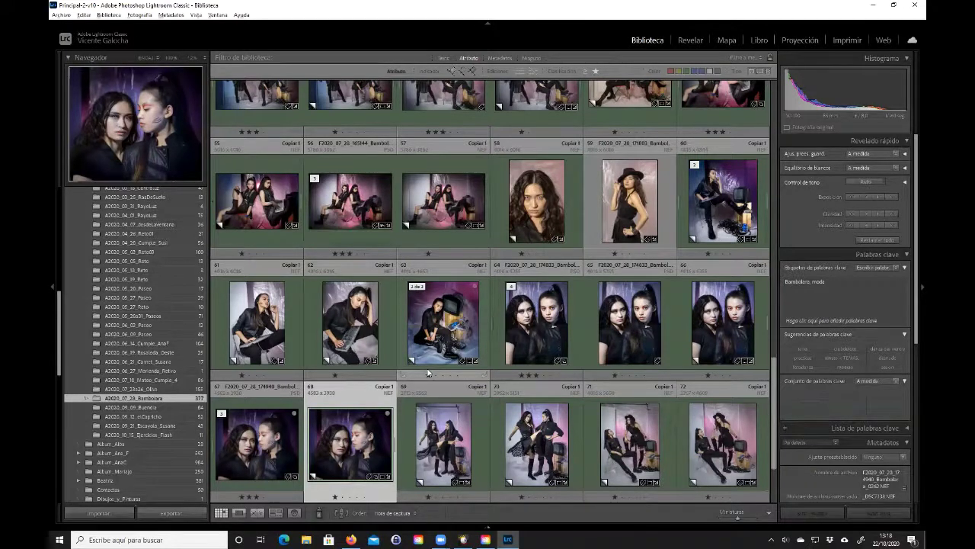
# Browse back through the filtered photos, review the double portrait full screen again, and view the woman seated beside the television full screen.
pyautogui.scroll(-2, 428, 373)
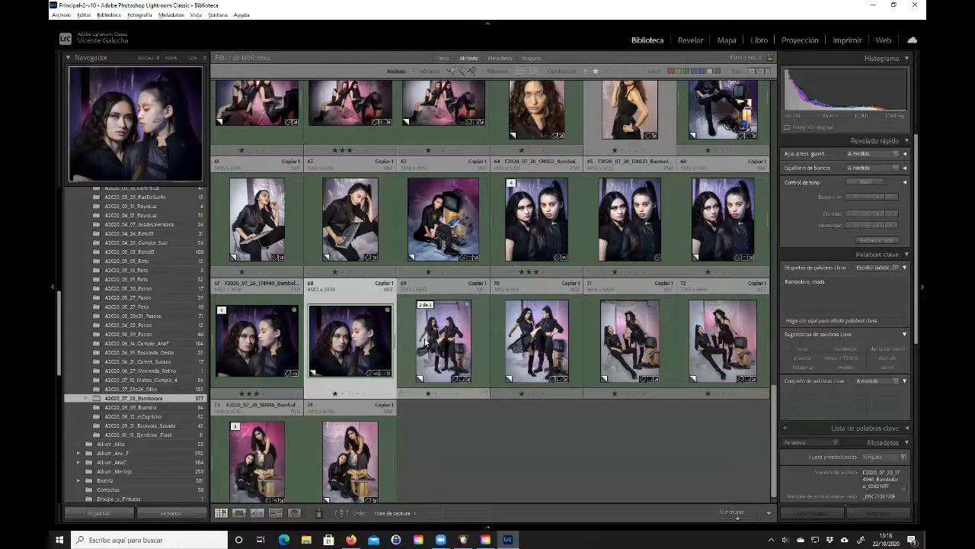
pyautogui.scroll(2, 426, 339)
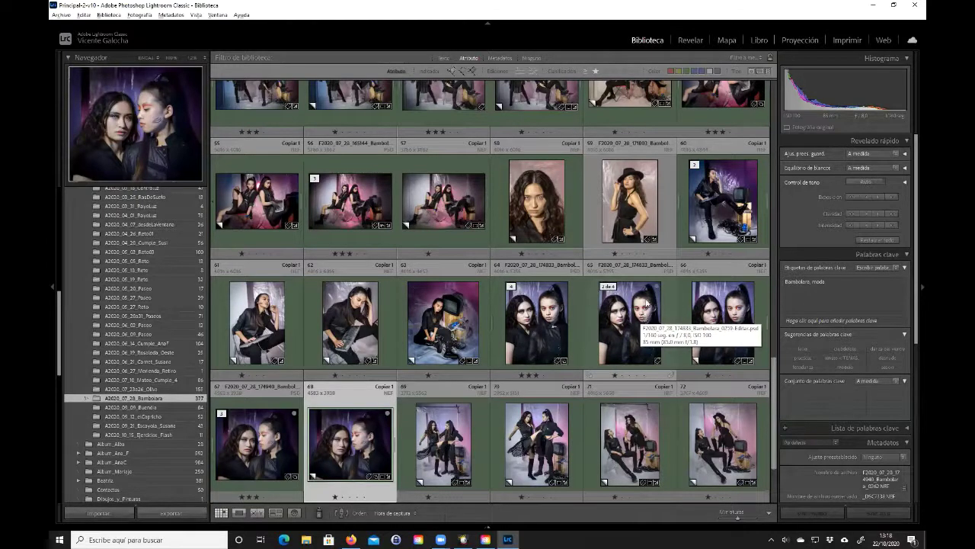
pyautogui.scroll(5, 538, 311)
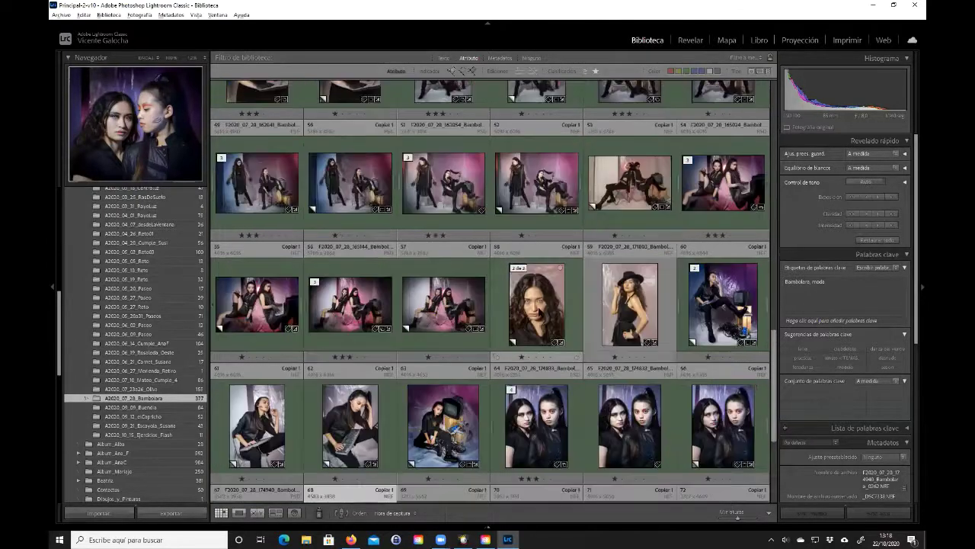
pyautogui.scroll(3, 539, 311)
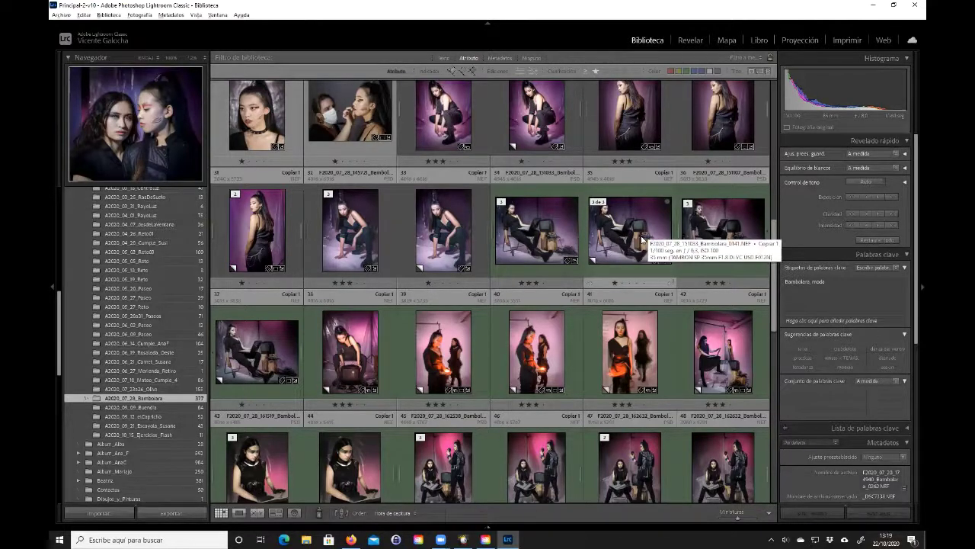
pyautogui.press('f')
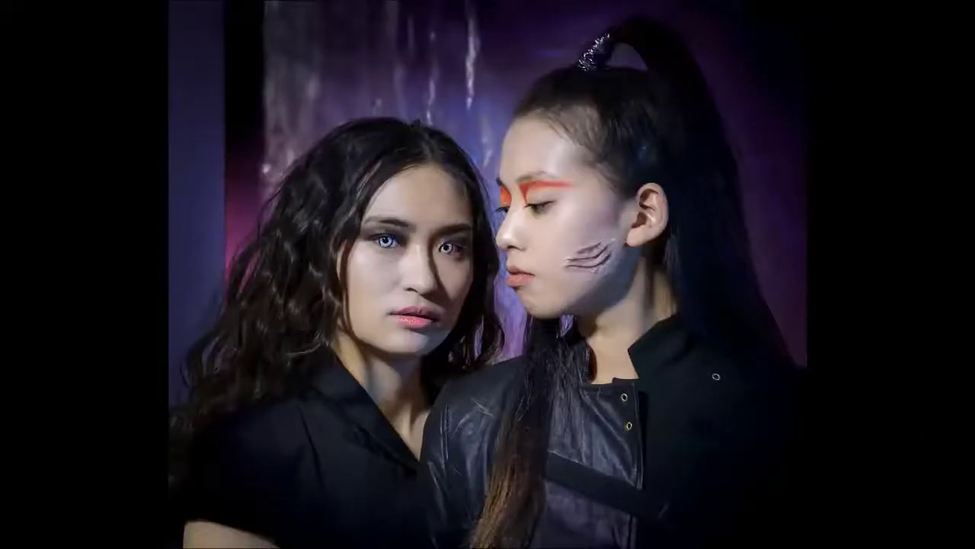
pyautogui.press('f')
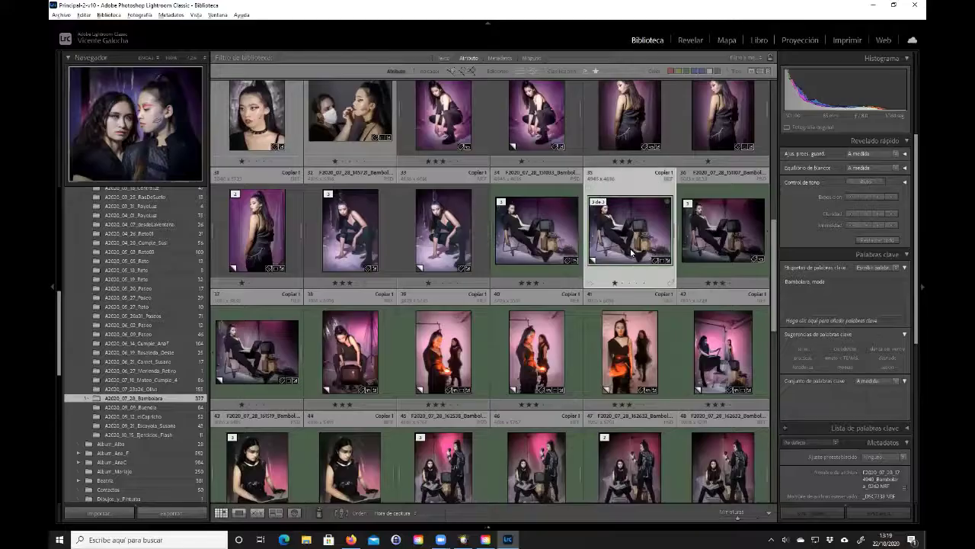
pyautogui.click(631, 252)
pyautogui.press('f')
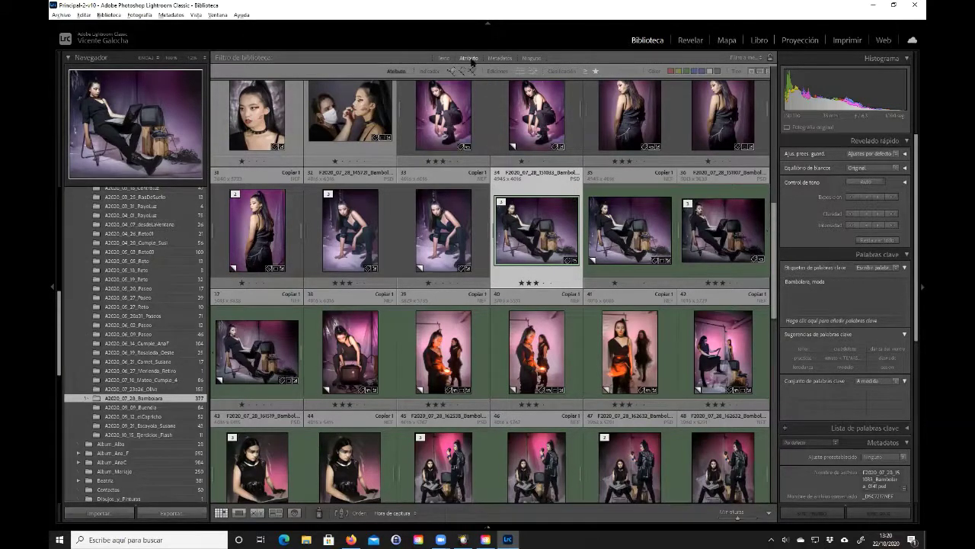
# Remove the library filter and view the purple-toned virtual copy of the woman seen from behind full screen.
pyautogui.click(531, 57)
pyautogui.scroll(3, 531, 167)
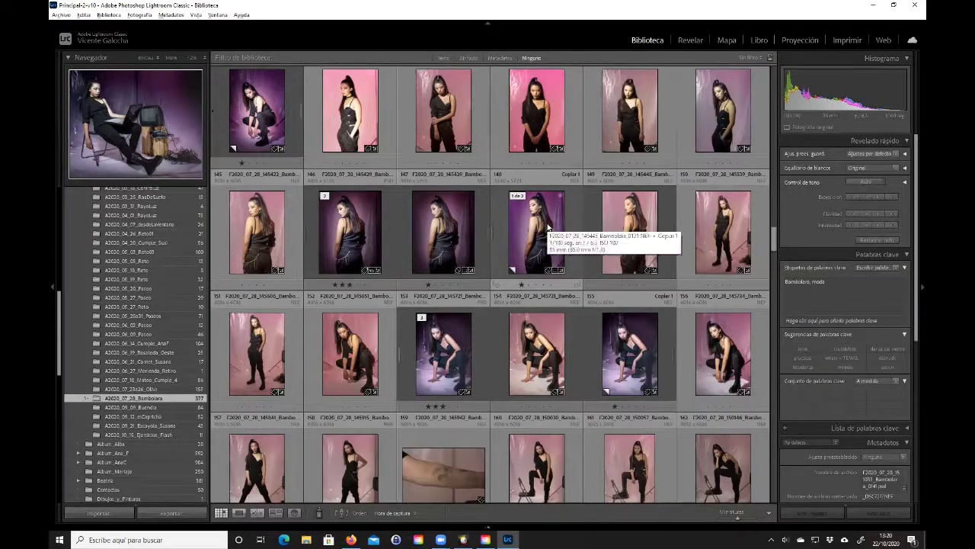
pyautogui.moveTo(547, 228); pyautogui.dragTo(355, 228)
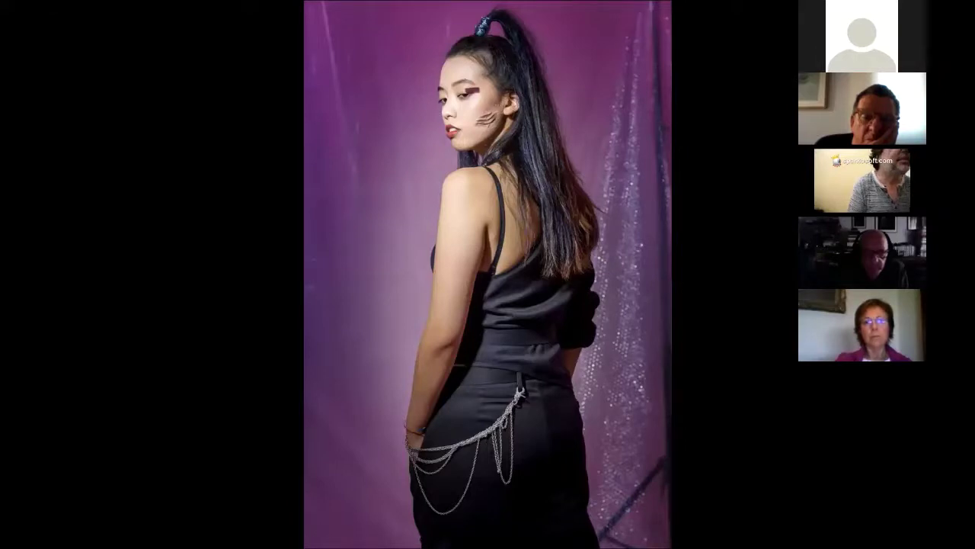
pyautogui.press('Escape')
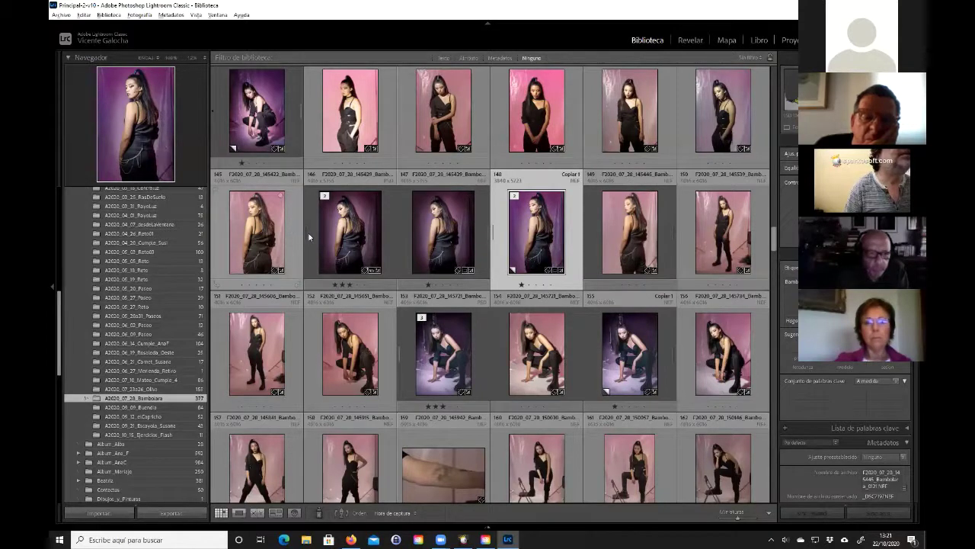
# Select the back-view original, and compare the crouching woman's pink original with its dark purple edited copy full screen.
pyautogui.click(435, 230)
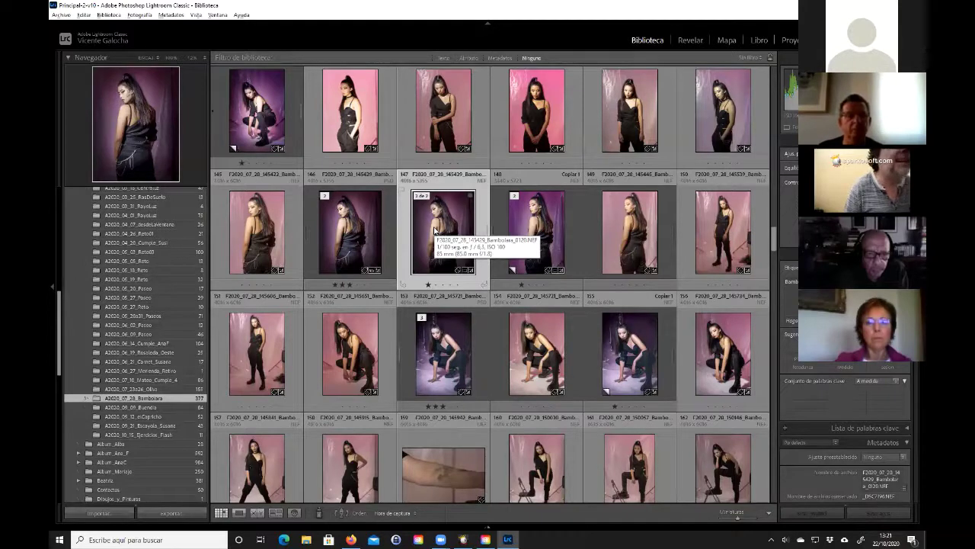
pyautogui.click(537, 364)
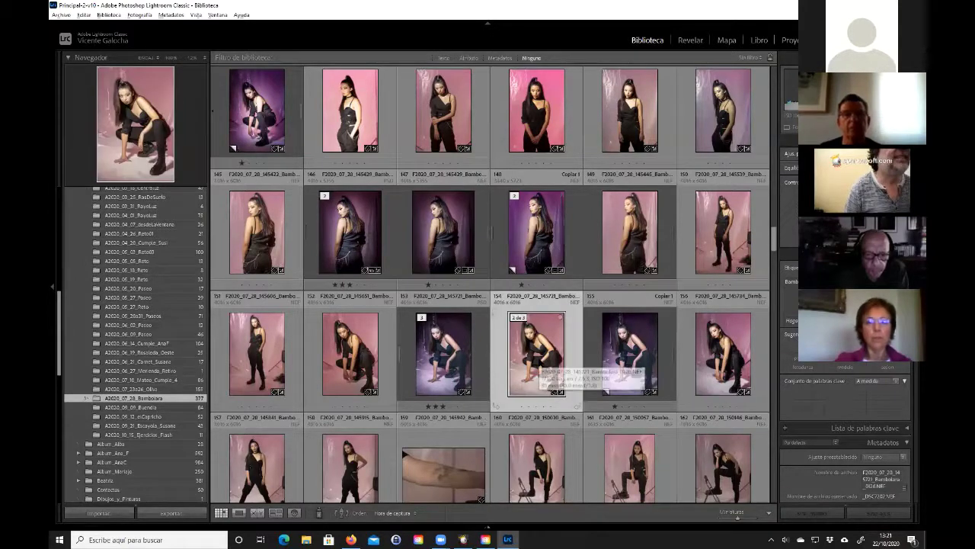
pyautogui.press('f')
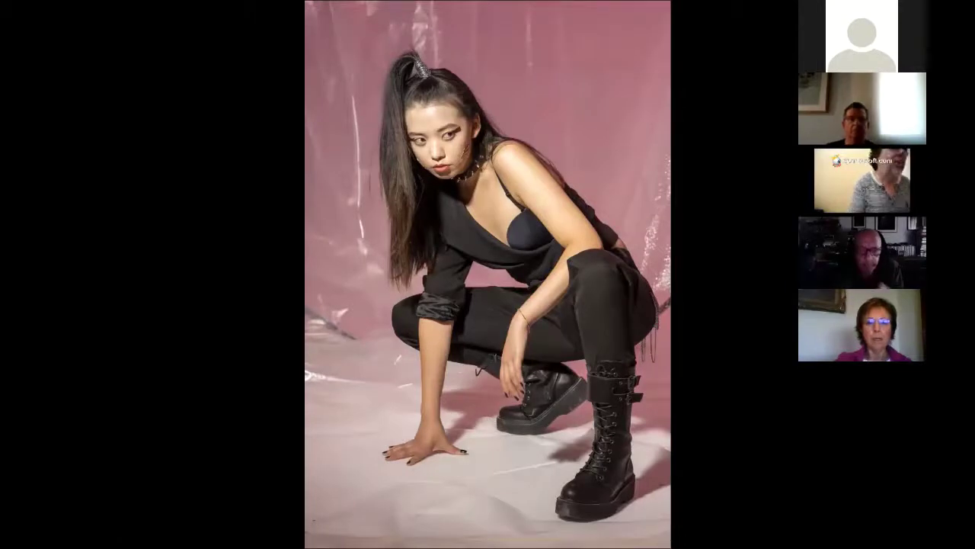
pyautogui.press('Right')
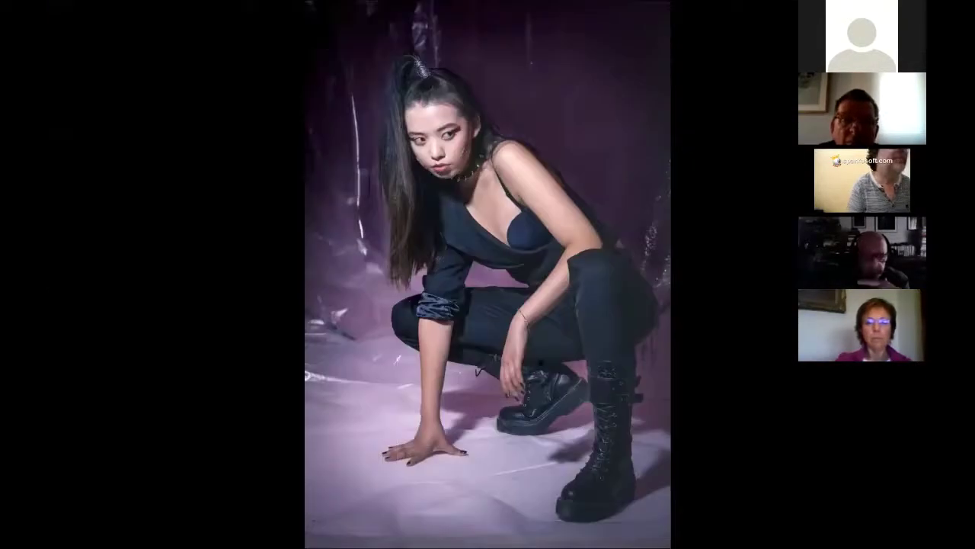
# Return to the grid and examine the Bambolara thumbnails from the crouching woman through the television and fire-prop shots.
pyautogui.press('Escape')
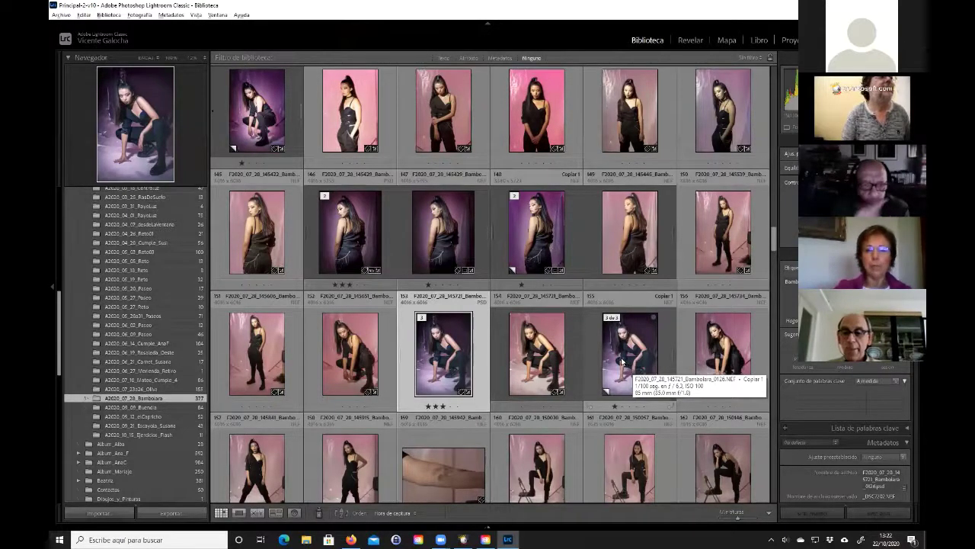
pyautogui.scroll(-3, 622, 360)
pyautogui.scroll(2, 621, 360)
pyautogui.scroll(-2, 622, 361)
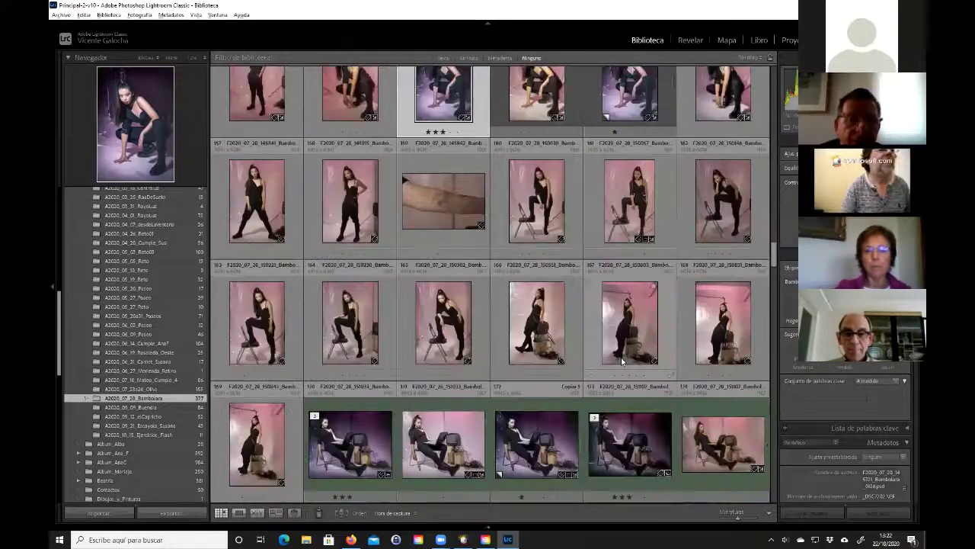
pyautogui.scroll(-3, 621, 358)
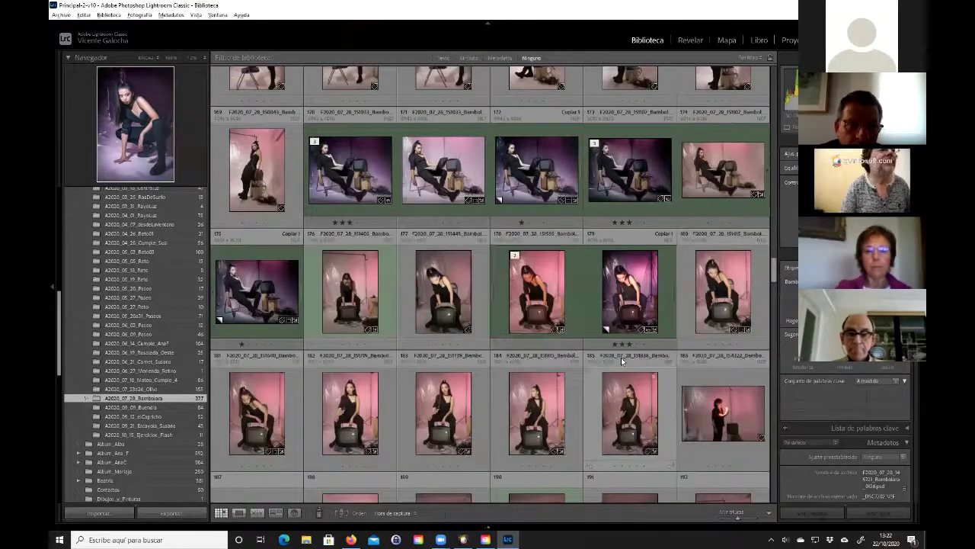
pyautogui.scroll(2, 622, 360)
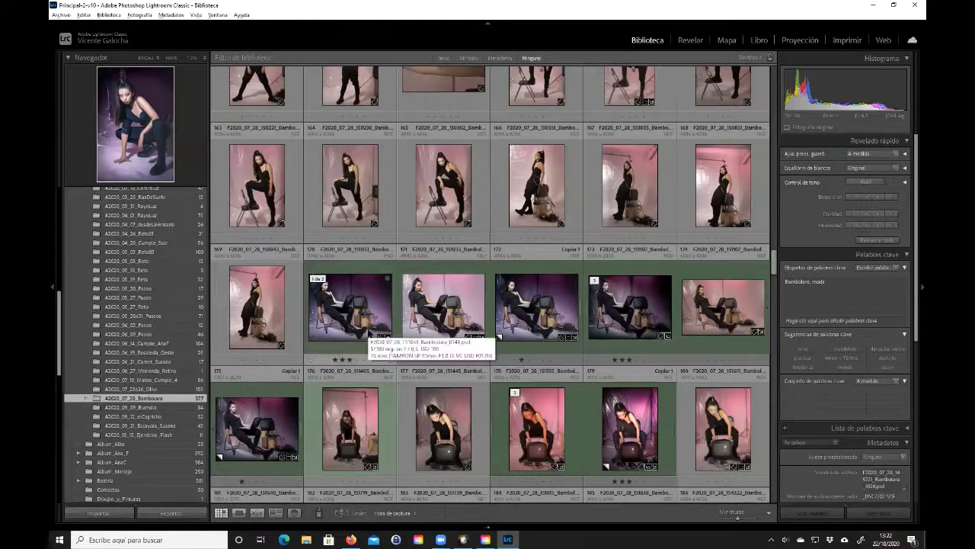
pyautogui.scroll(-2, 369, 333)
pyautogui.scroll(-2, 369, 333)
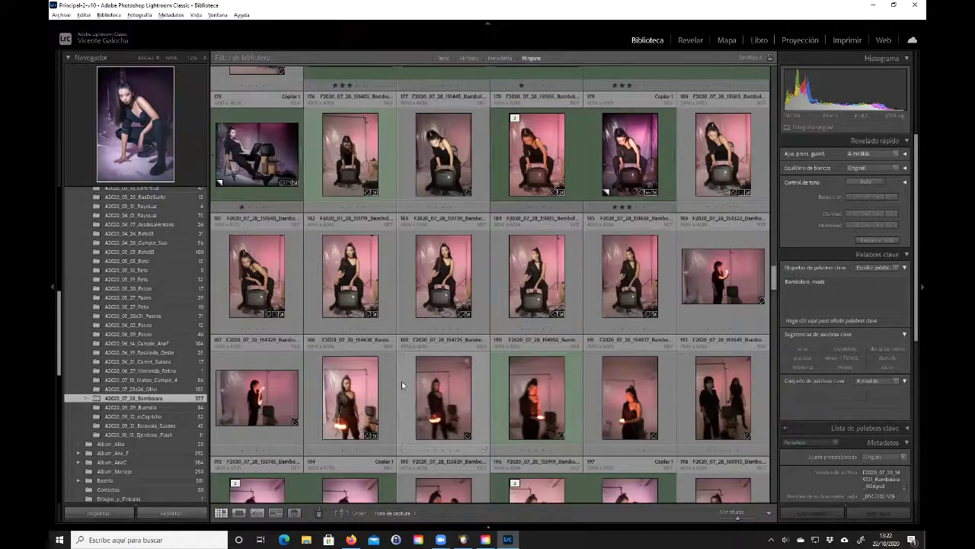
pyautogui.scroll(-2, 402, 385)
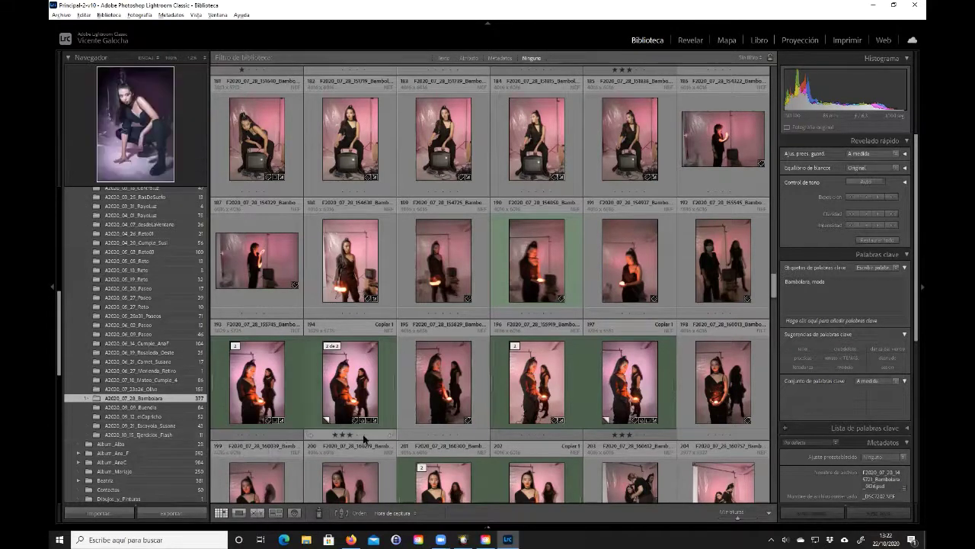
# Go back to the green-labelled laptop-and-television series and view the one-star virtual copy of the seated woman full screen.
pyautogui.scroll(3, 363, 437)
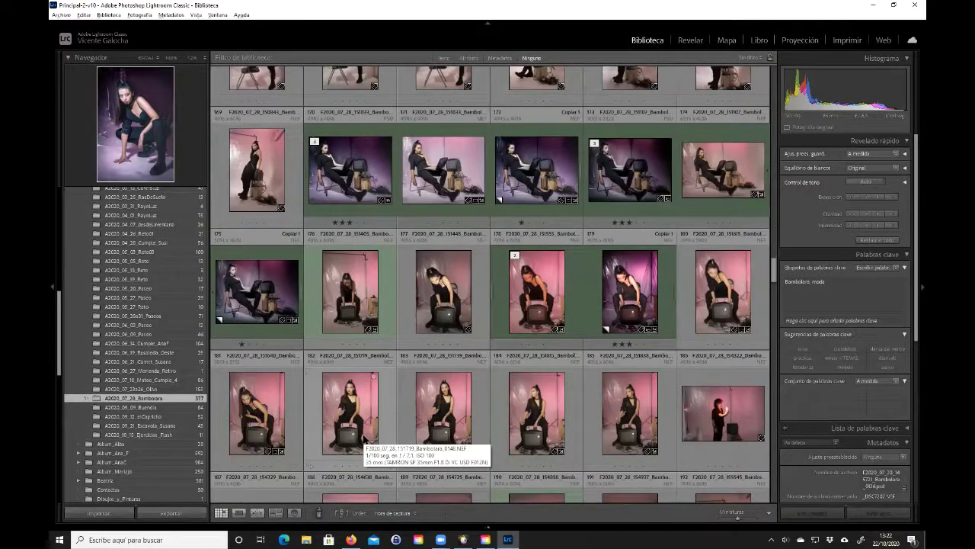
pyautogui.scroll(1, 364, 441)
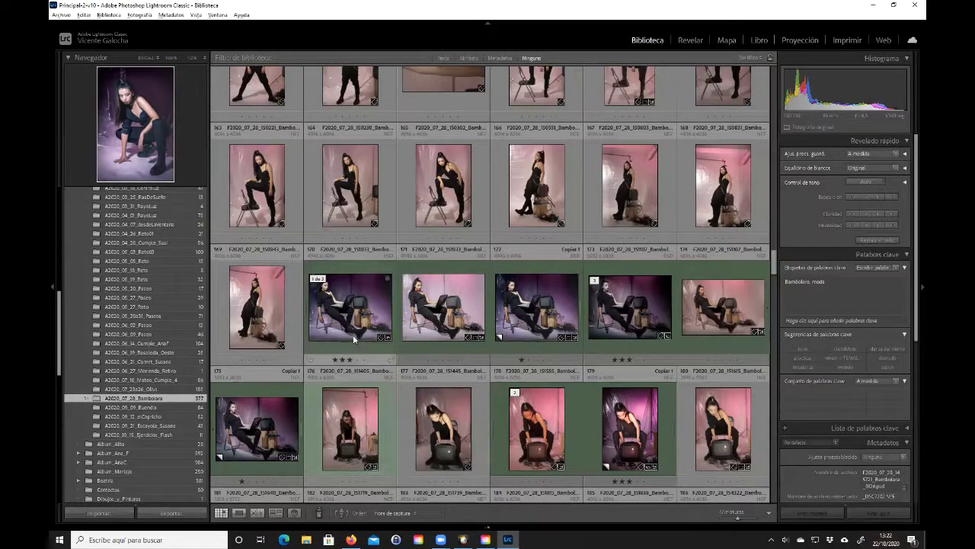
pyautogui.moveTo(353, 339)
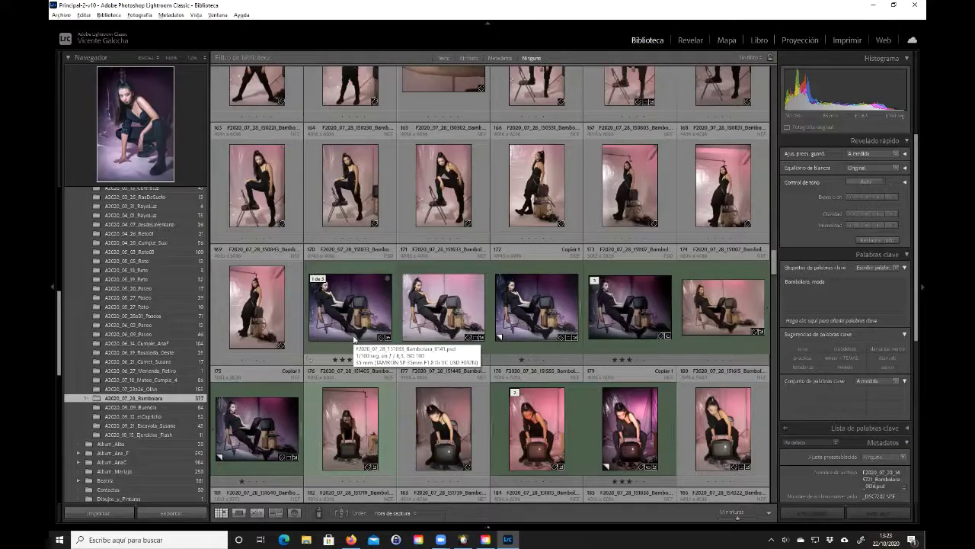
pyautogui.scroll(-2, 353, 339)
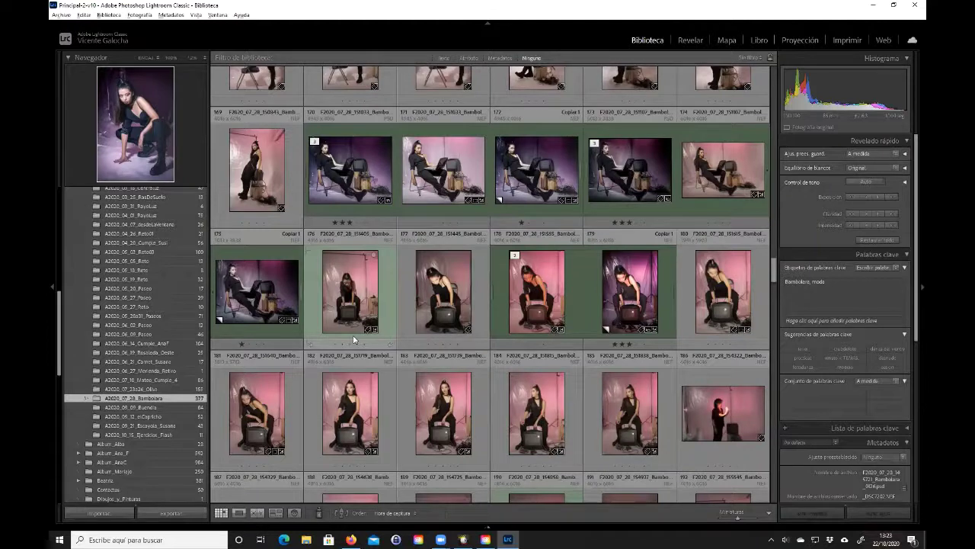
pyautogui.moveTo(253, 301); pyautogui.dragTo(253, 301)
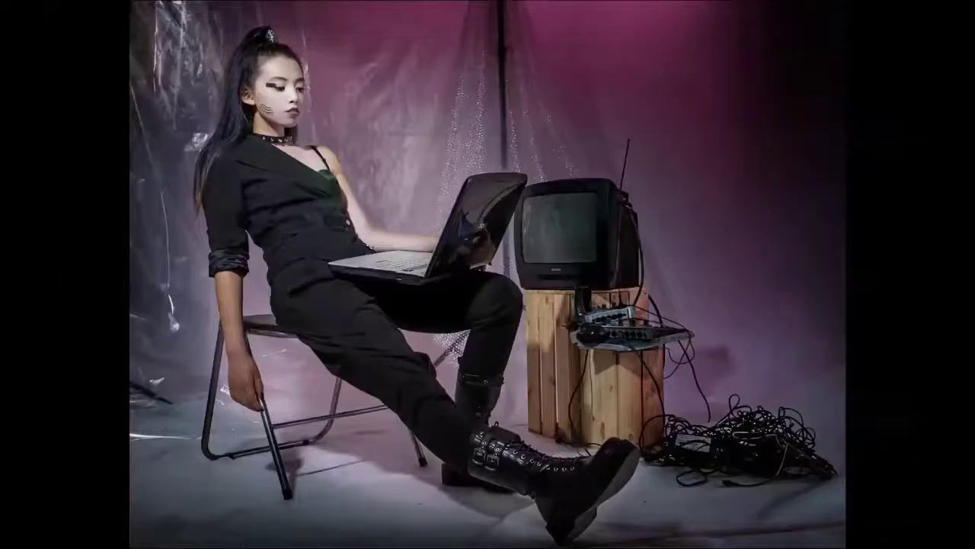